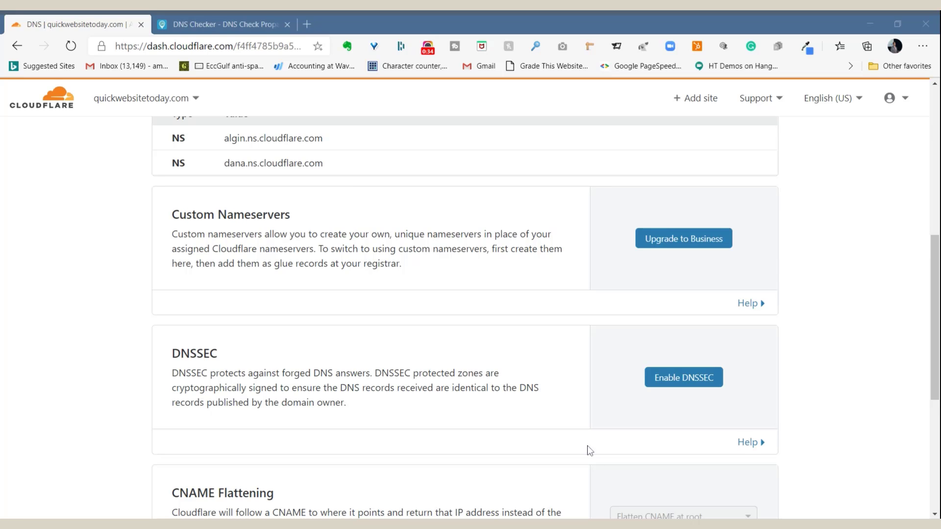
# - Review the DNS records, check the A record's IP 192.200.102.246, and close its edit form unchanged
pyautogui.moveTo(935, 314); pyautogui.dragTo(935, 169)
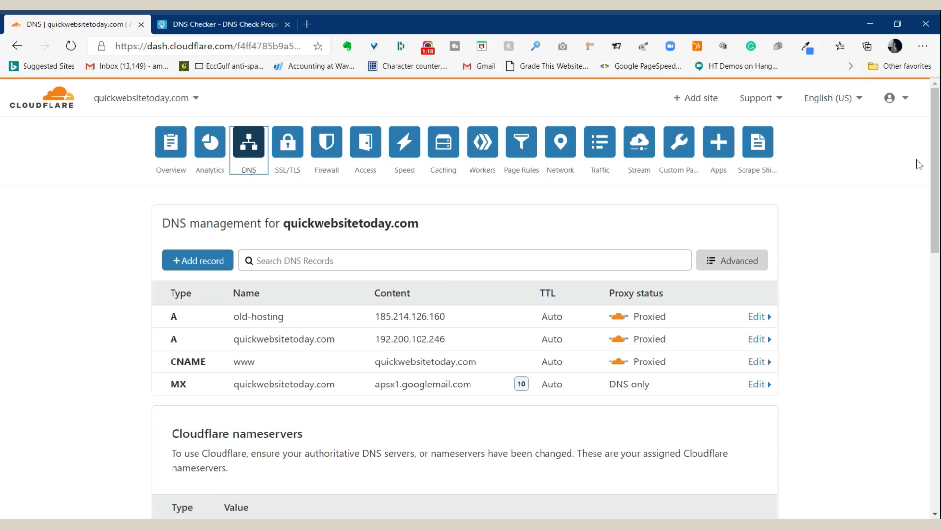
pyautogui.scroll(-7, 934, 123)
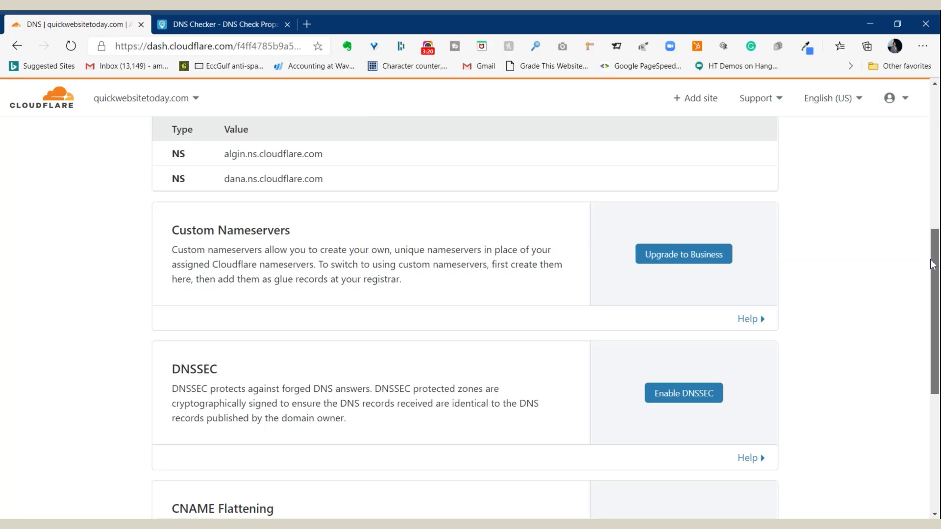
pyautogui.moveTo(933, 264); pyautogui.dragTo(933, 129)
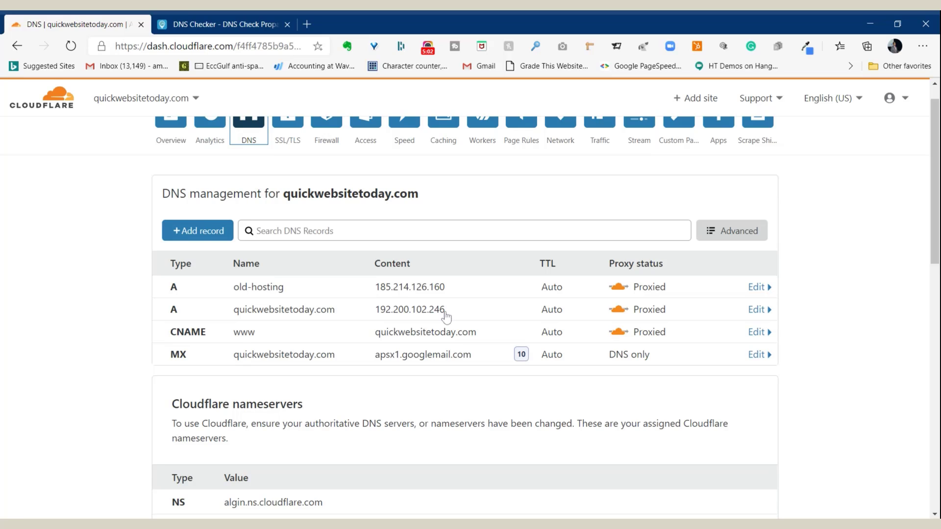
pyautogui.click(441, 230)
pyautogui.click(760, 245)
pyautogui.moveTo(446, 310); pyautogui.dragTo(373, 320)
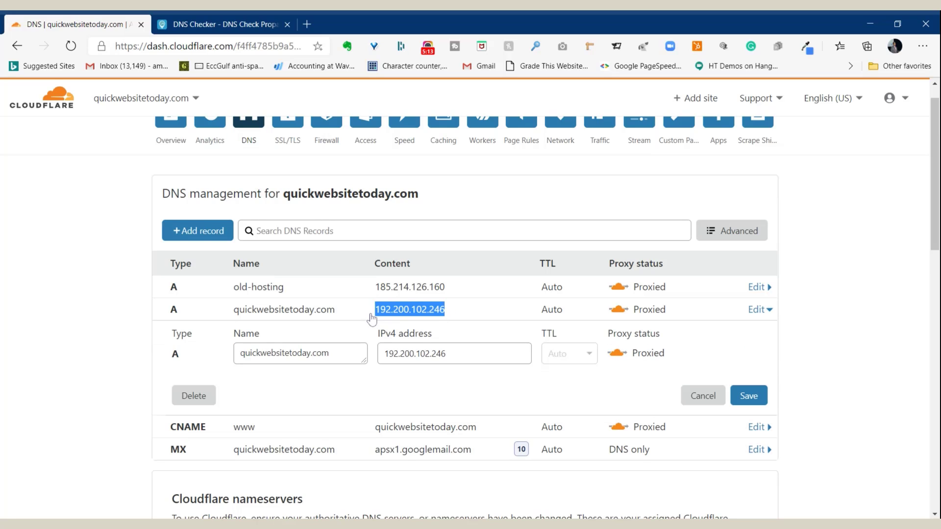
pyautogui.click(57, 312)
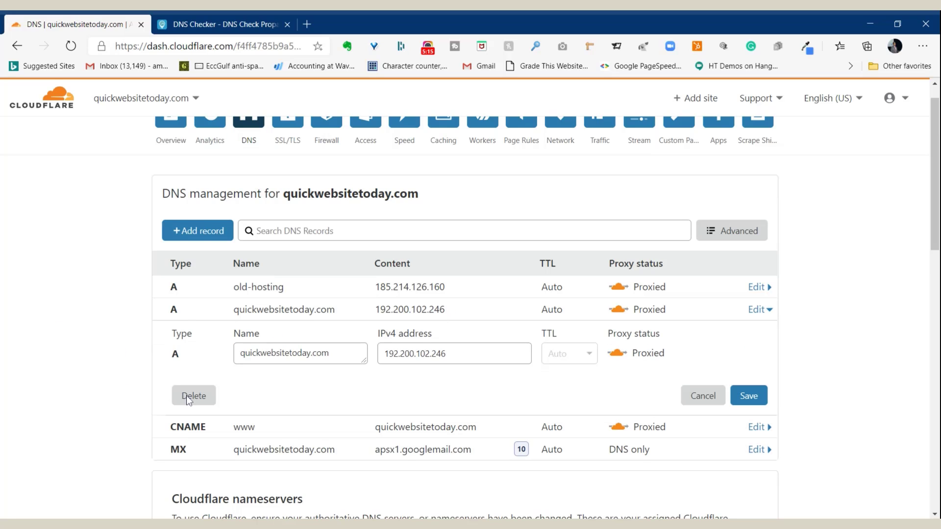
pyautogui.click(707, 400)
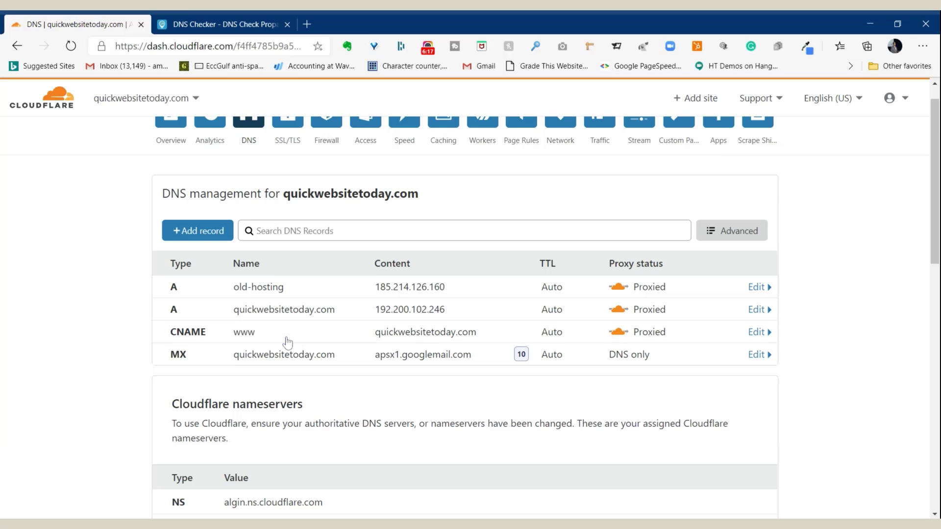
# - Start a new DNS record and set its type to CNAME
pyautogui.click(182, 232)
pyautogui.click(201, 306)
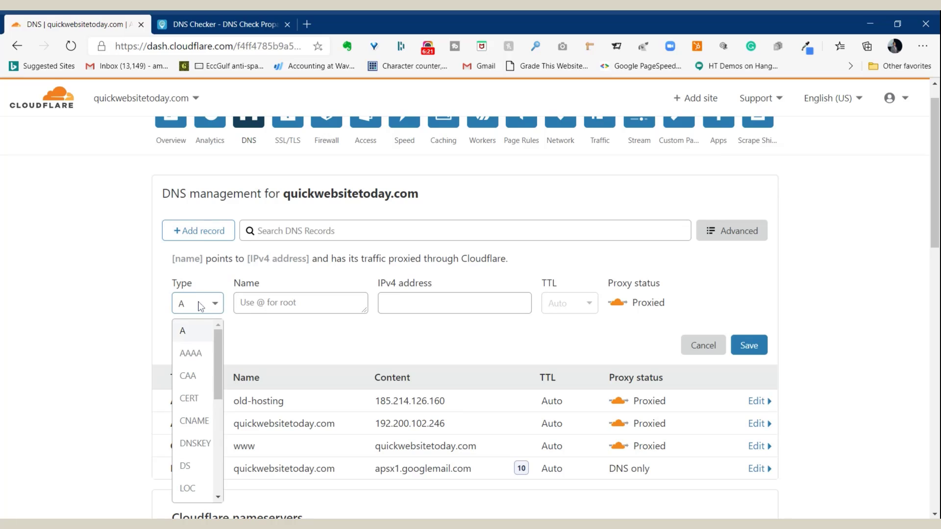
pyautogui.moveTo(217, 352); pyautogui.dragTo(217, 367)
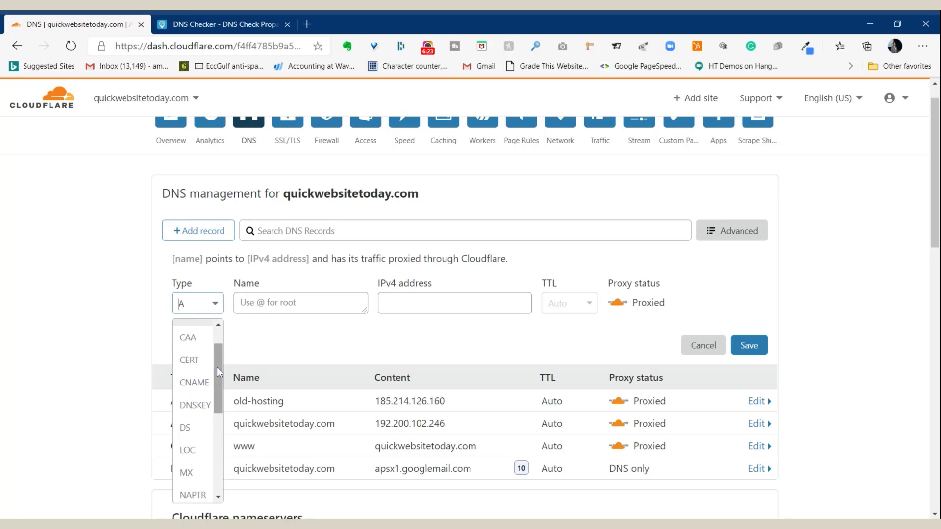
pyautogui.click(194, 383)
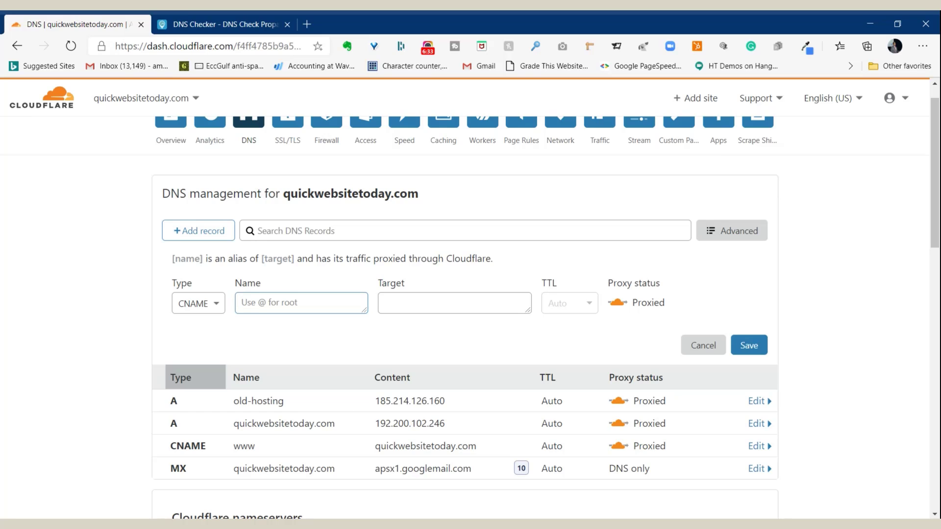
# - Give the CNAME target @ and name staging10, then save the record
pyautogui.write('@')
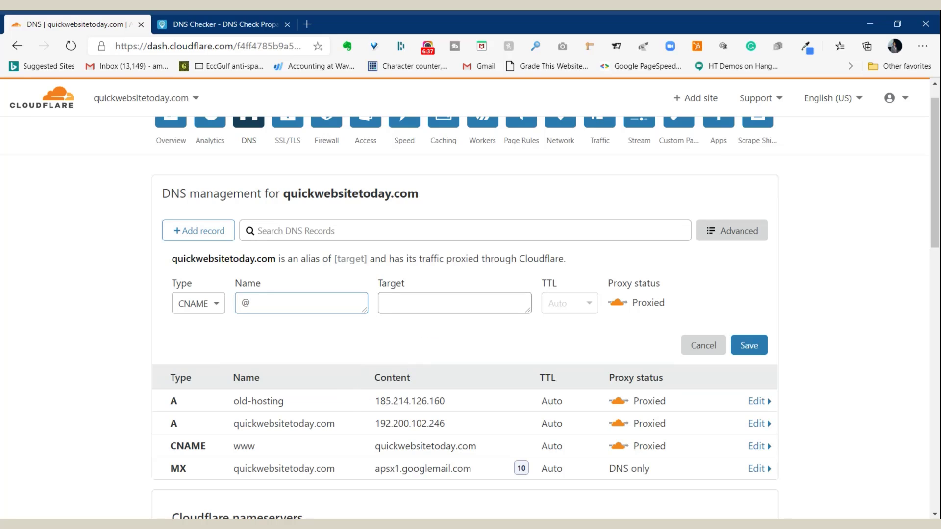
pyautogui.click(384, 308)
pyautogui.write('@')
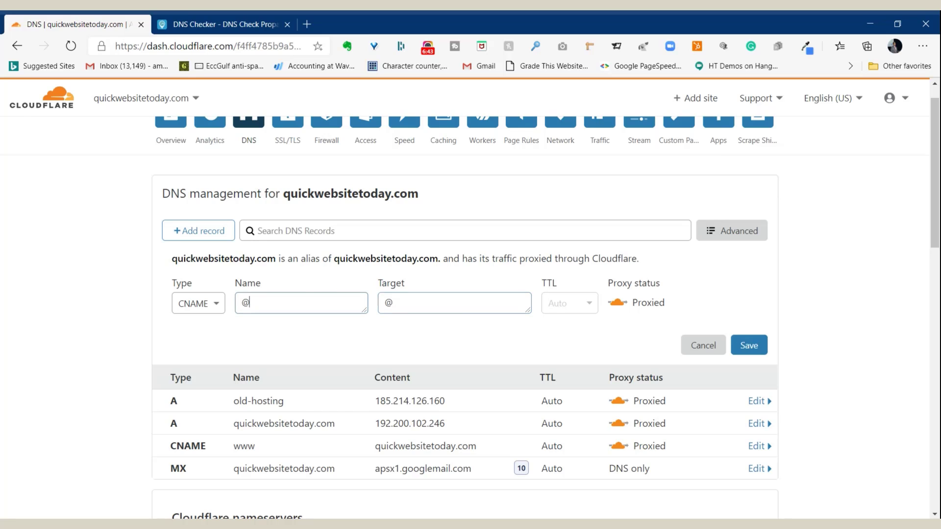
pyautogui.doubleClick(245, 303)
pyautogui.write('stagi')
pyautogui.press('BackSpace')
pyautogui.write('ing10')
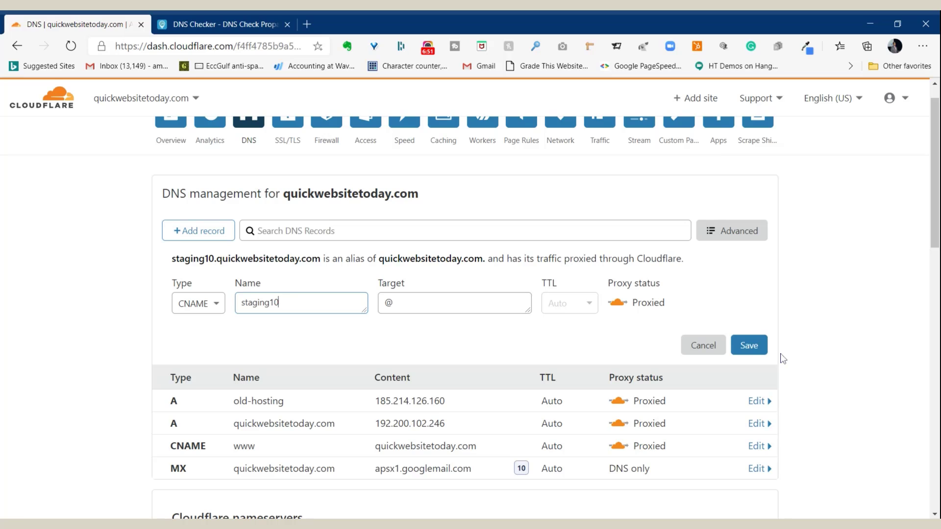
pyautogui.click(755, 346)
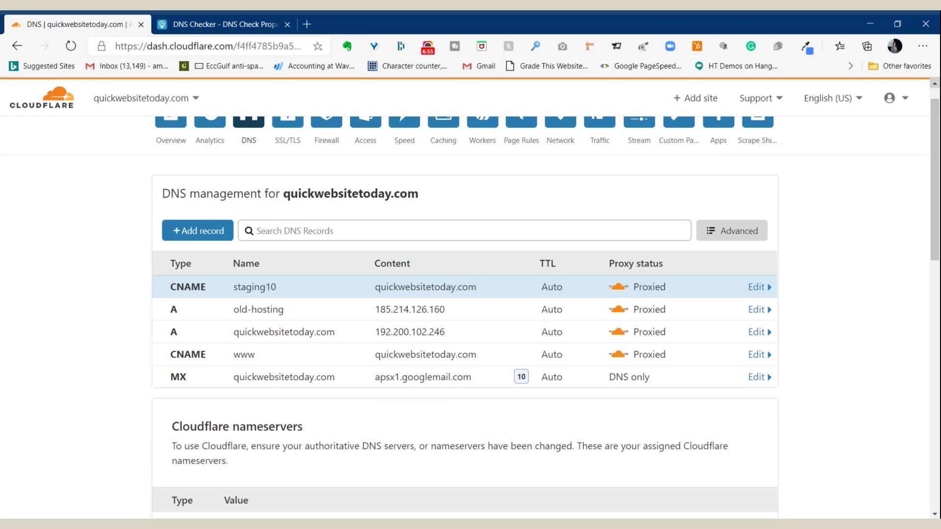
# - Scroll down to see the staging10 CNAME listed in the DNS records table
pyautogui.moveTo(936, 141); pyautogui.dragTo(935, 166)
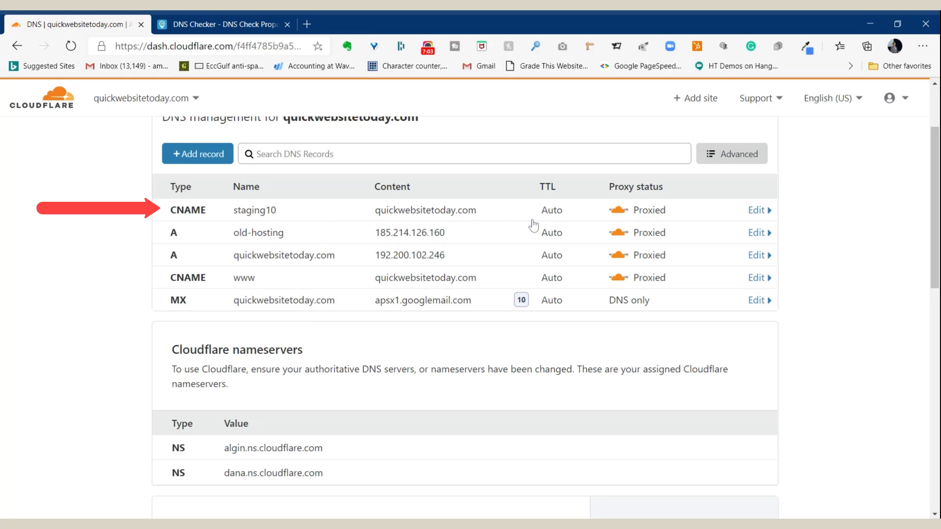
# - Sort the DNS records table by the Type column
pyautogui.click(182, 186)
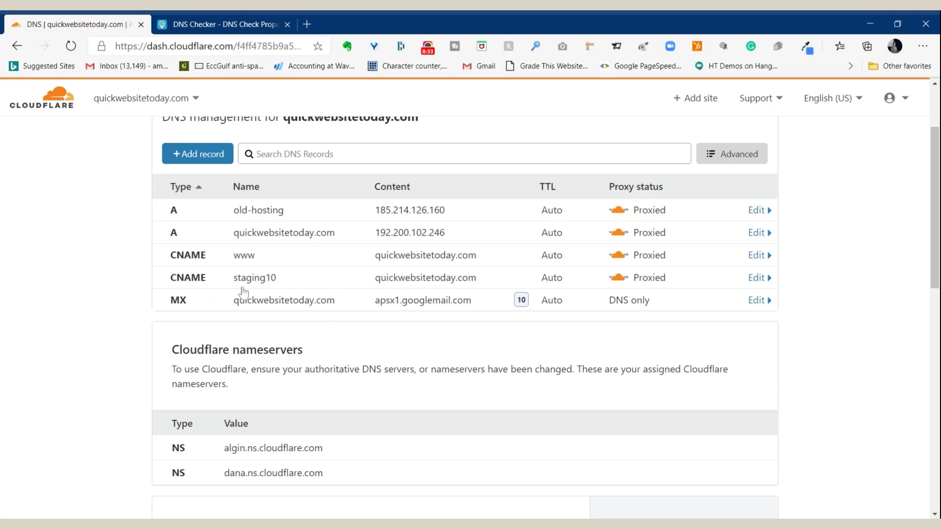
# - Begin a new DNS record of type SPF, with Name and Content still empty
pyautogui.moveTo(202, 215)
pyautogui.click(196, 154)
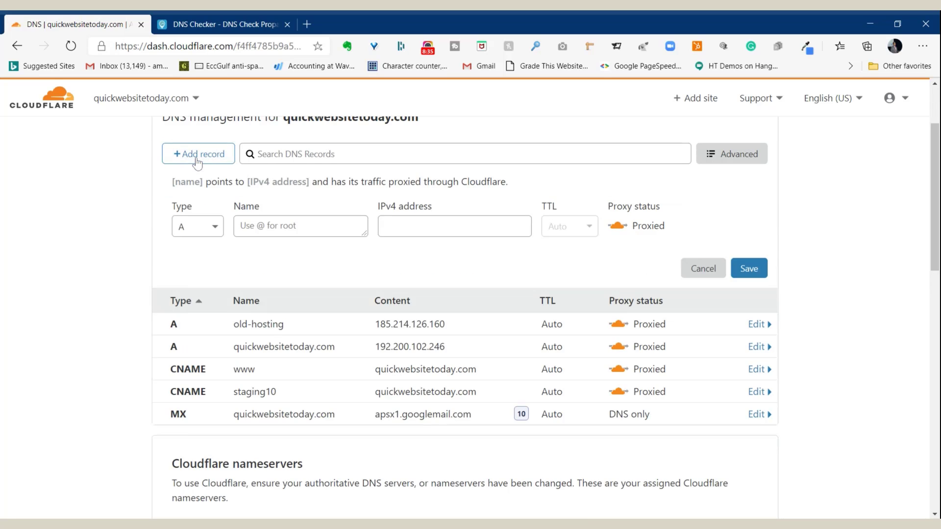
pyautogui.click(221, 225)
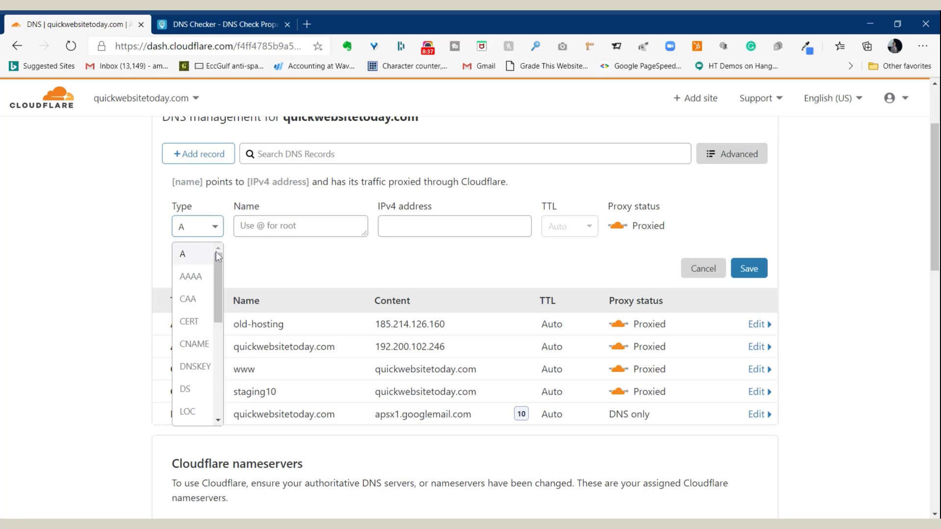
pyautogui.moveTo(216, 263); pyautogui.dragTo(223, 354)
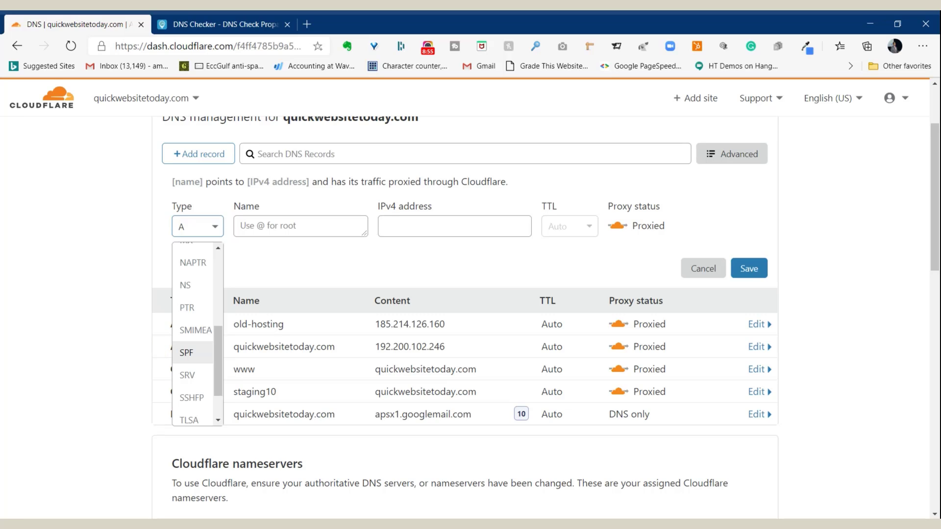
pyautogui.click(188, 353)
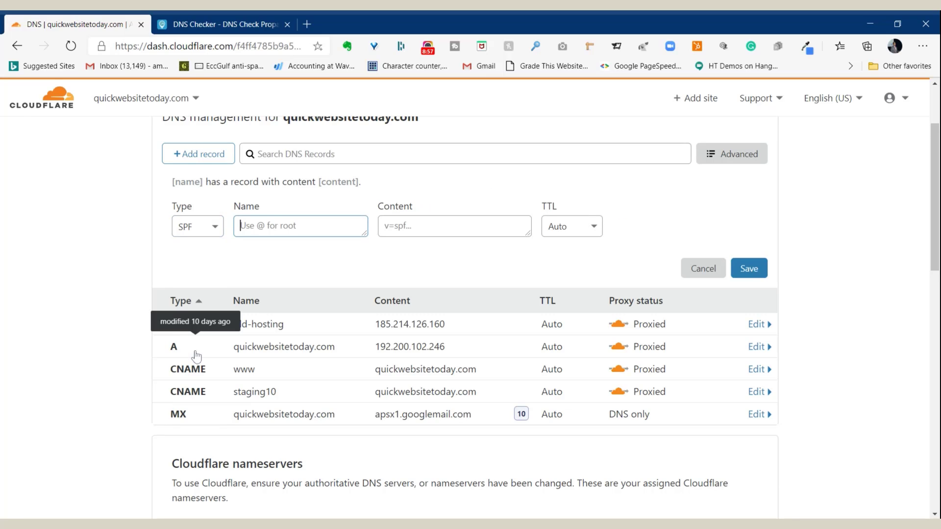
pyautogui.click(472, 236)
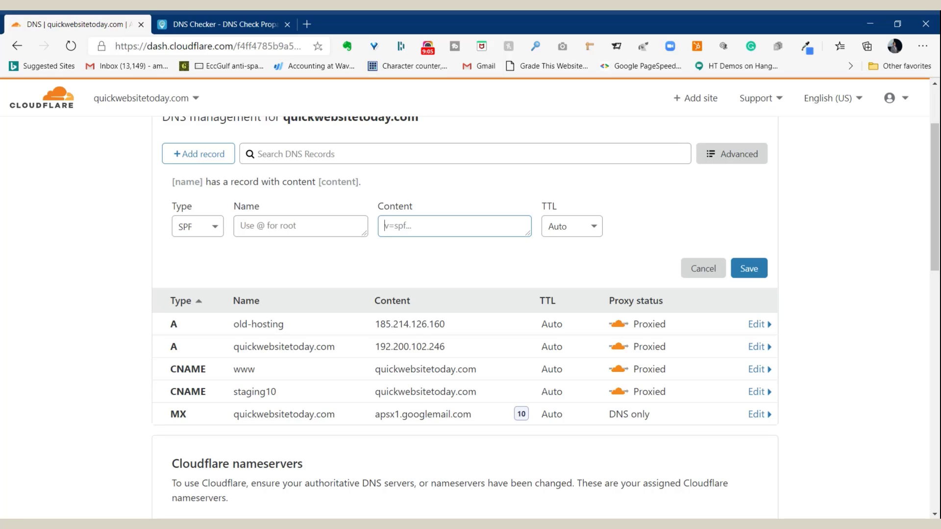
# - Change the new record's type from SPF to TXT, leaving Name and Content empty
pyautogui.click(208, 233)
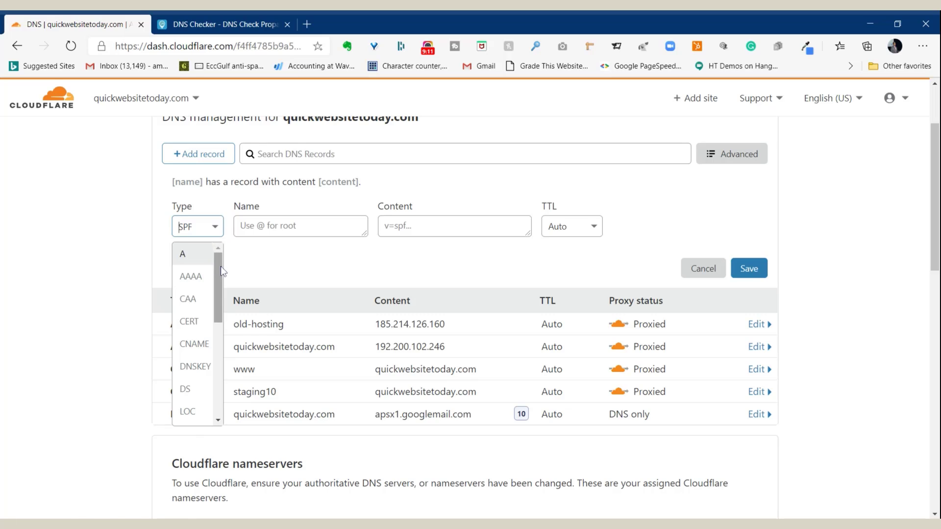
pyautogui.moveTo(220, 266); pyautogui.dragTo(222, 361)
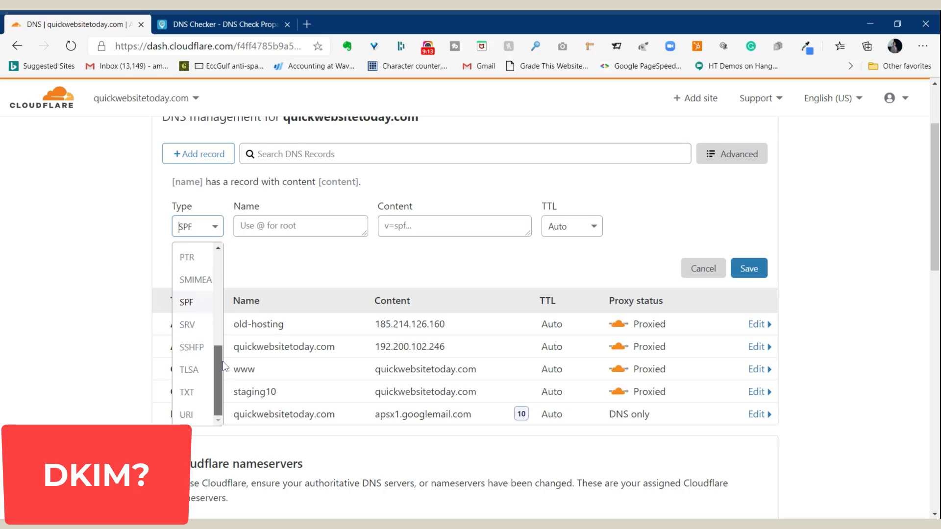
pyautogui.click(186, 395)
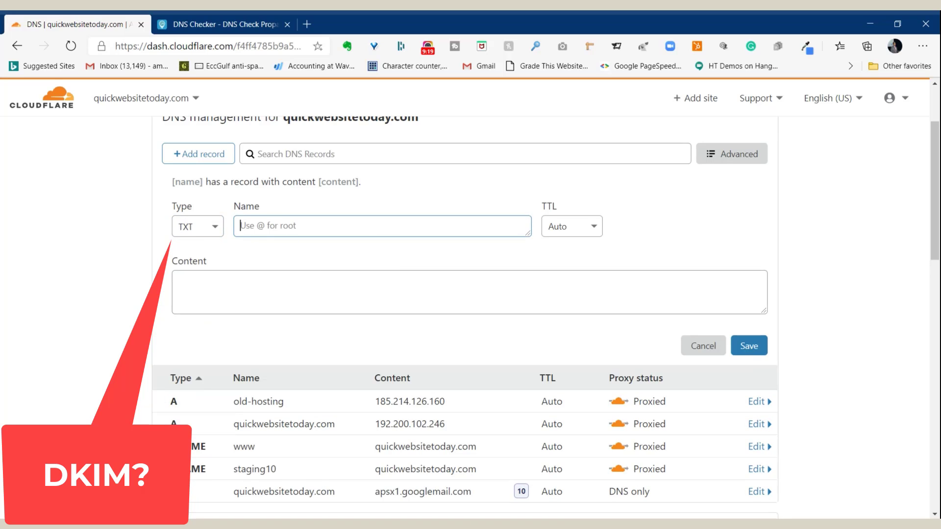
pyautogui.click(276, 291)
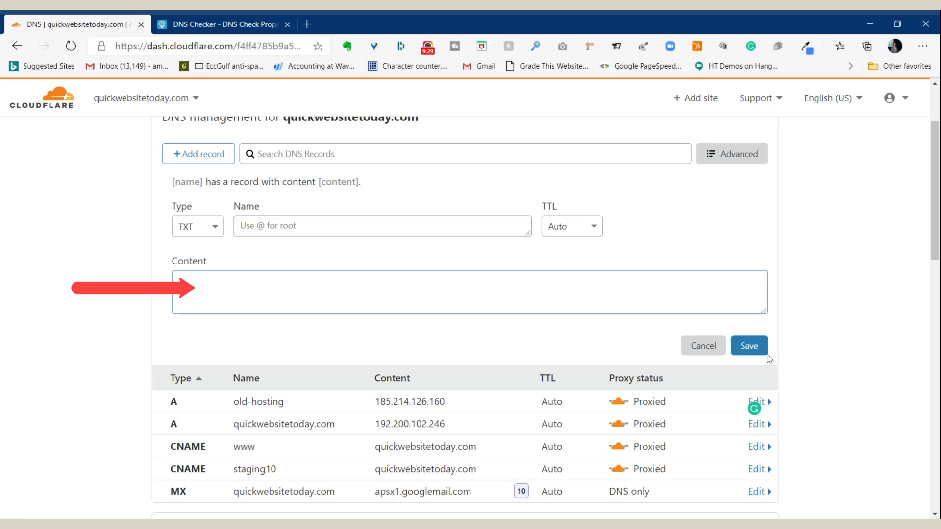
# - Discard the TXT record and start a fresh record, browsing types but keeping A
pyautogui.click(706, 349)
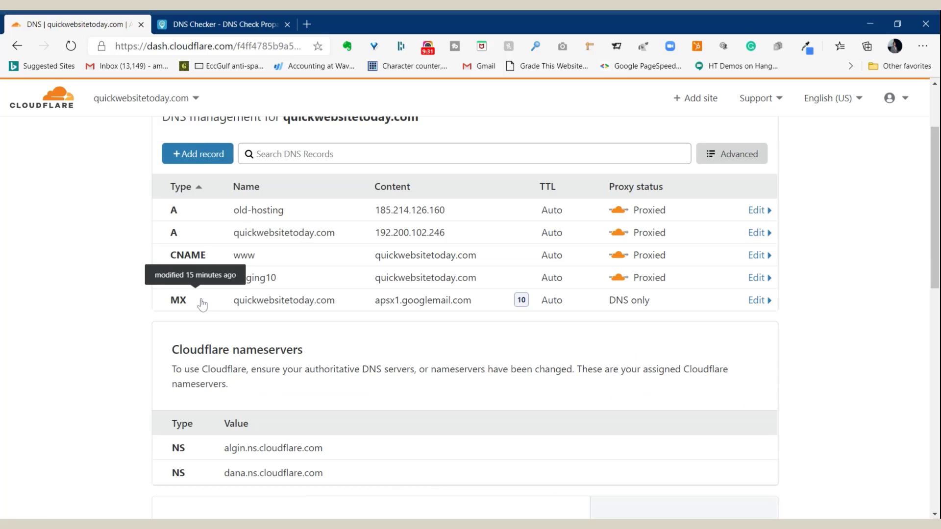
pyautogui.click(200, 154)
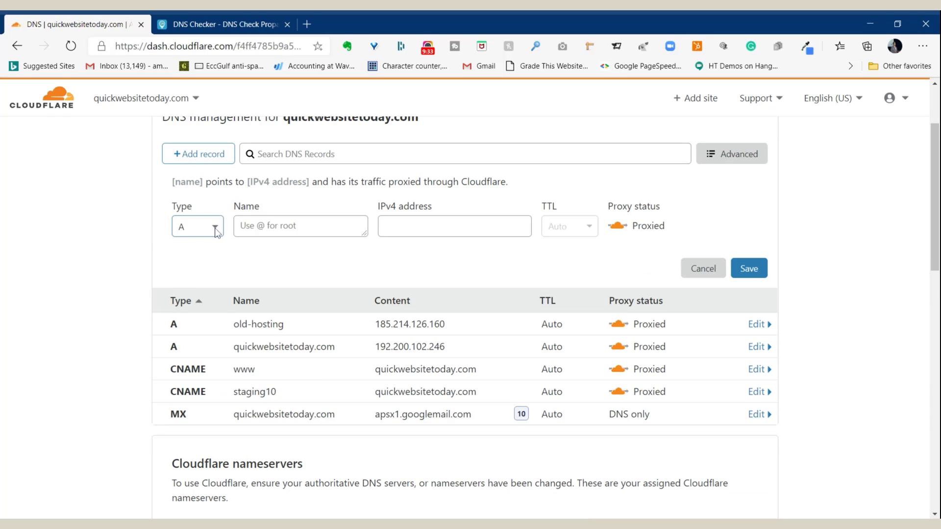
pyautogui.click(216, 231)
pyautogui.moveTo(217, 267); pyautogui.dragTo(213, 325)
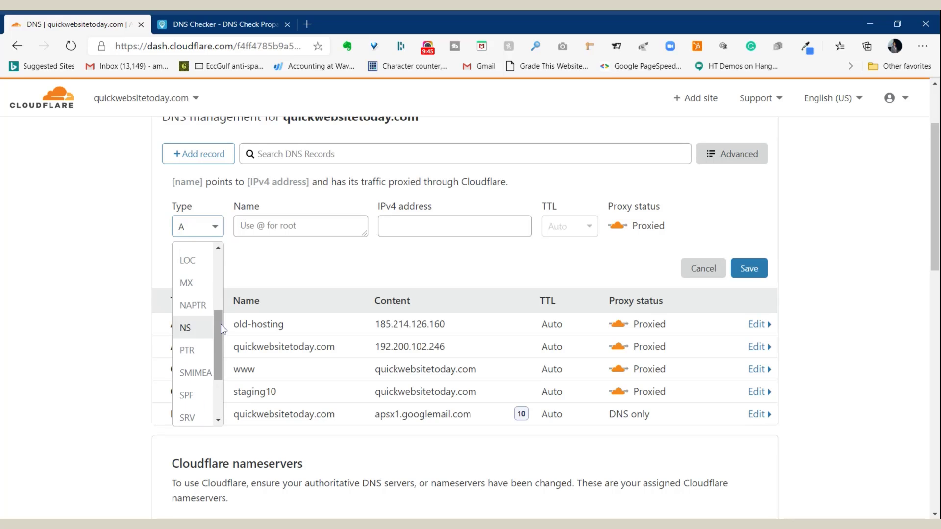
pyautogui.moveTo(221, 325); pyautogui.dragTo(221, 334)
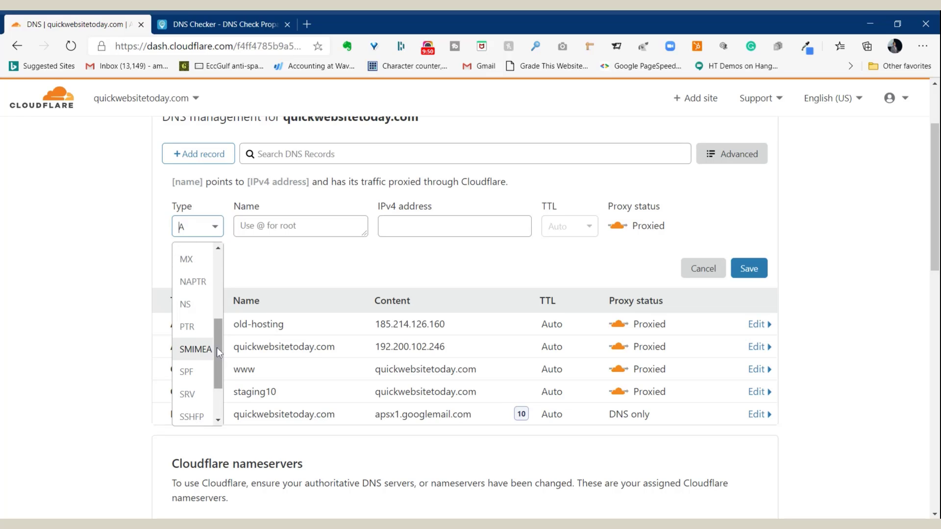
pyautogui.press('Escape')
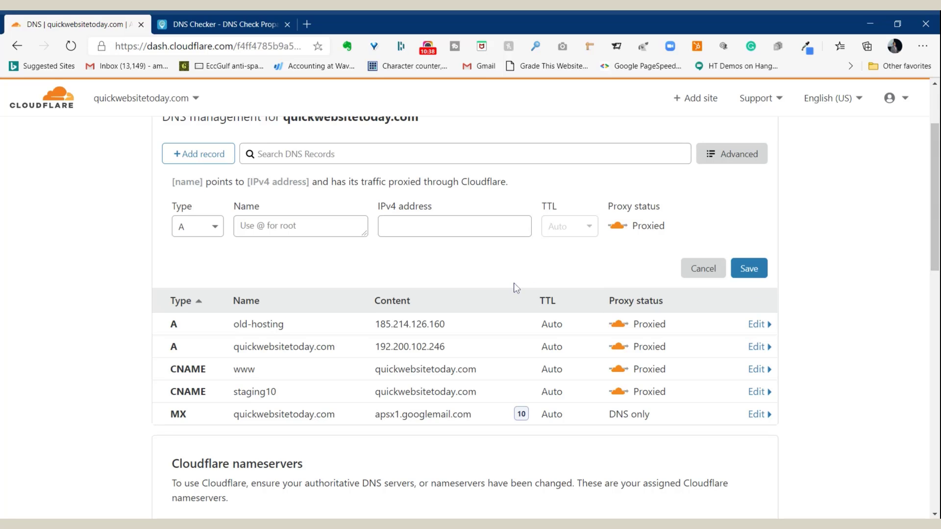
pyautogui.moveTo(937, 204); pyautogui.dragTo(937, 132)
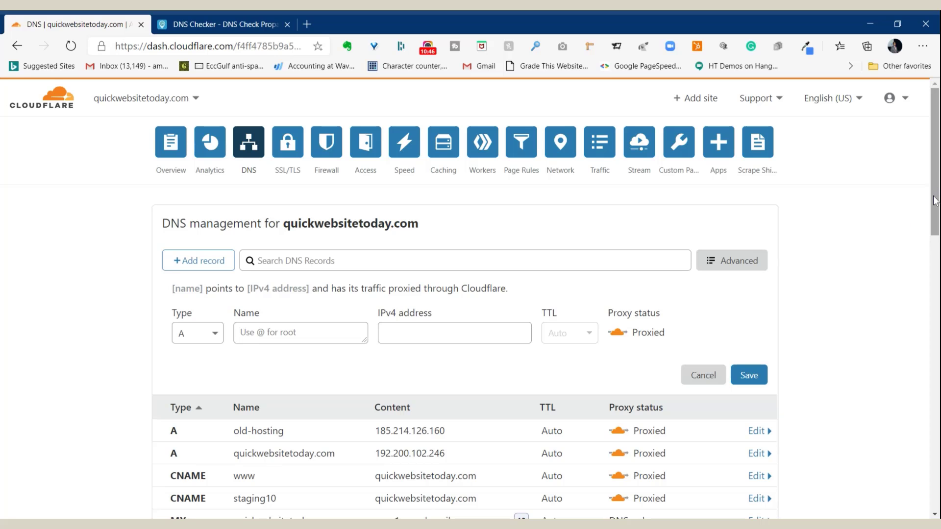
# - Scroll to the root A record for quickwebsitetoday.com and select its domain name
pyautogui.moveTo(936, 176); pyautogui.dragTo(932, 280)
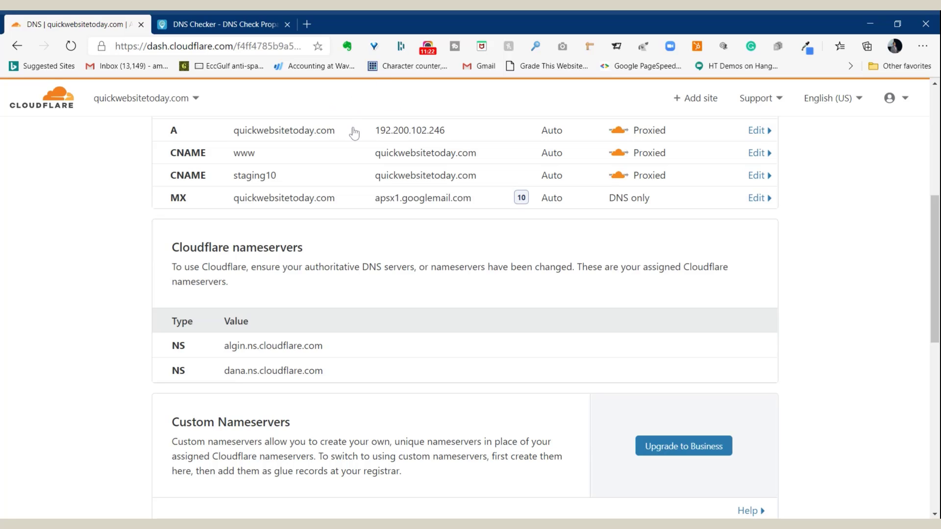
pyautogui.moveTo(337, 132); pyautogui.dragTo(238, 137)
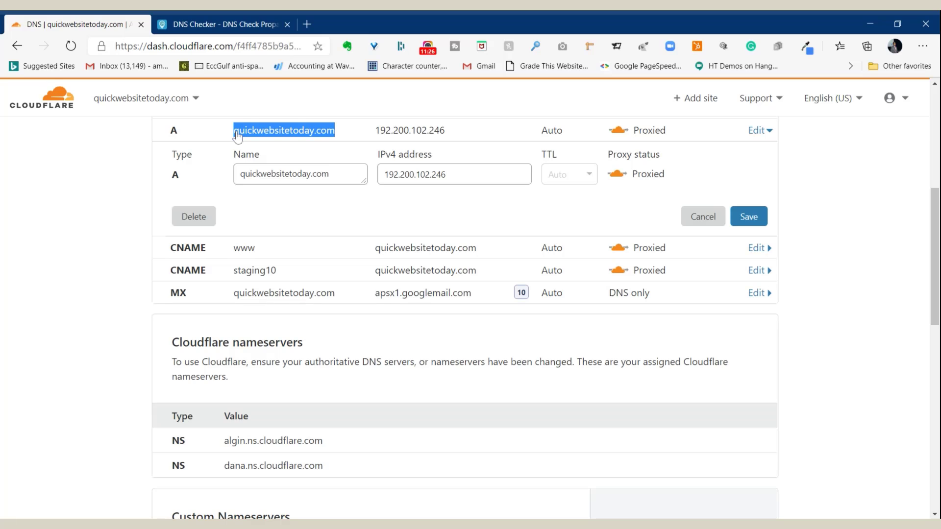
# - Look up the domain's WHOIS record on whois.sc in a new browser tab
pyautogui.click(306, 25)
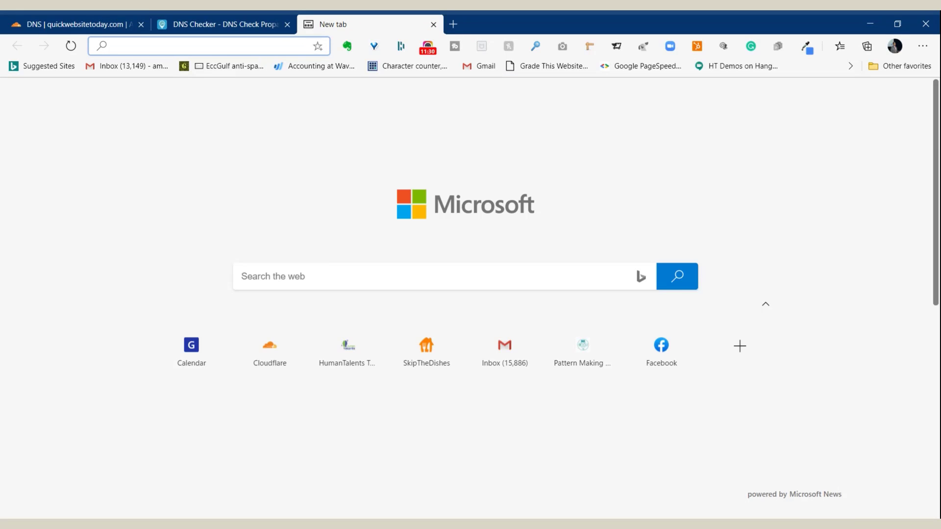
pyautogui.write('whois')
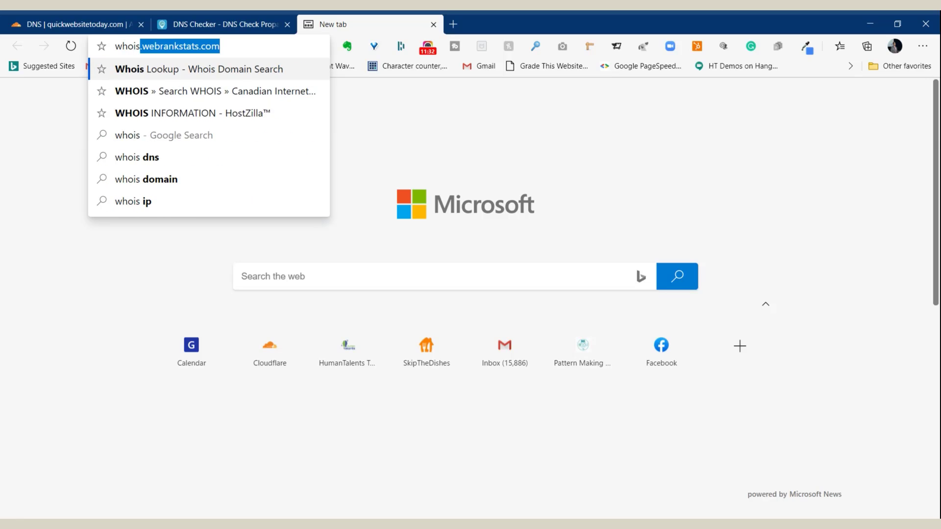
pyautogui.write('.sc')
pyautogui.press('Return')
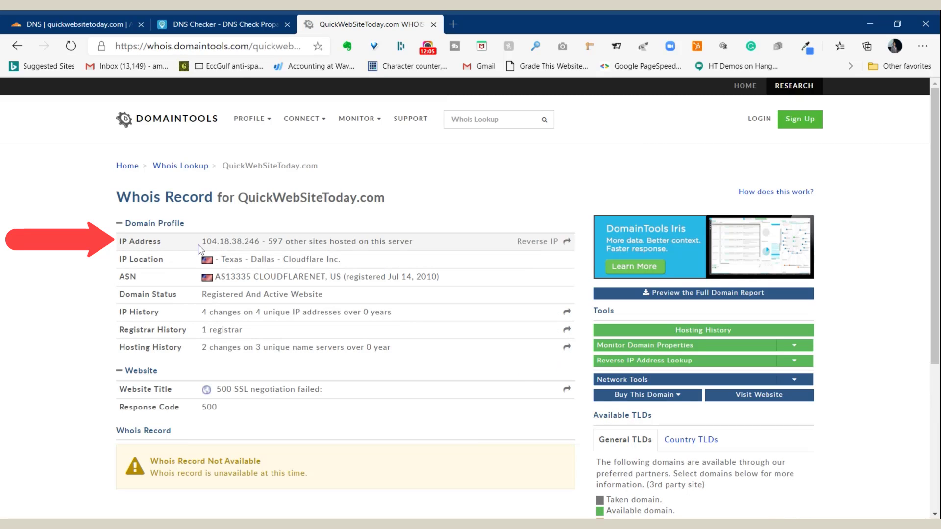
# - Highlight IP 104.18.38.246 and the CLOUDFLARENET owner, then return to the Cloudflare DNS tab
pyautogui.moveTo(201, 241); pyautogui.dragTo(260, 241)
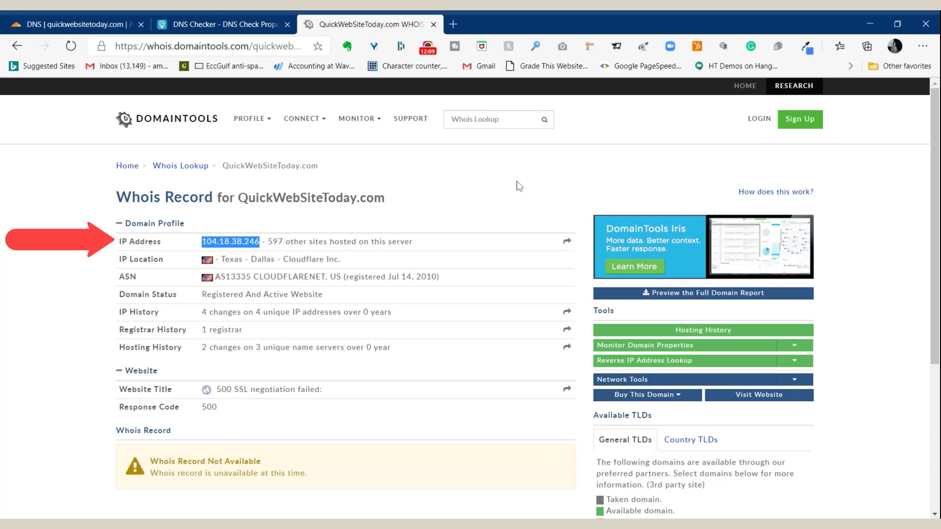
pyautogui.moveTo(254, 277); pyautogui.dragTo(325, 277)
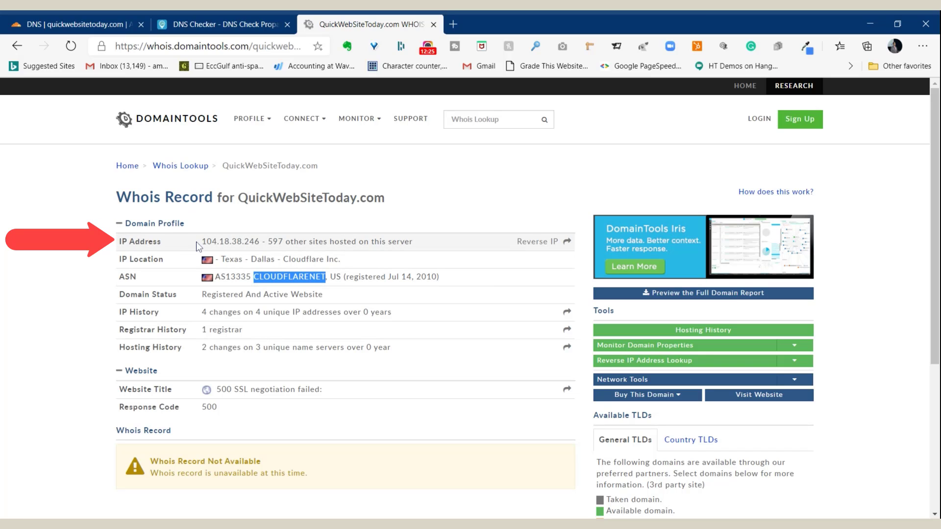
pyautogui.click(202, 16)
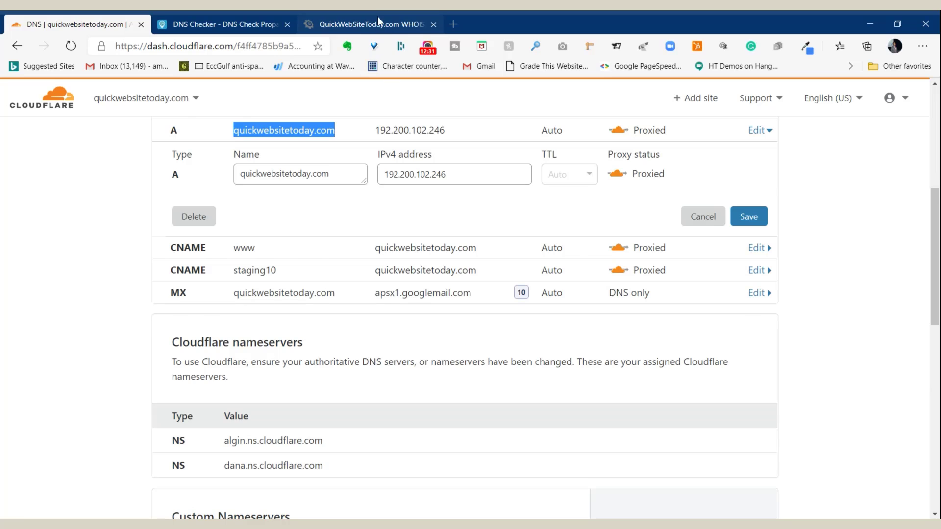
pyautogui.click(365, 24)
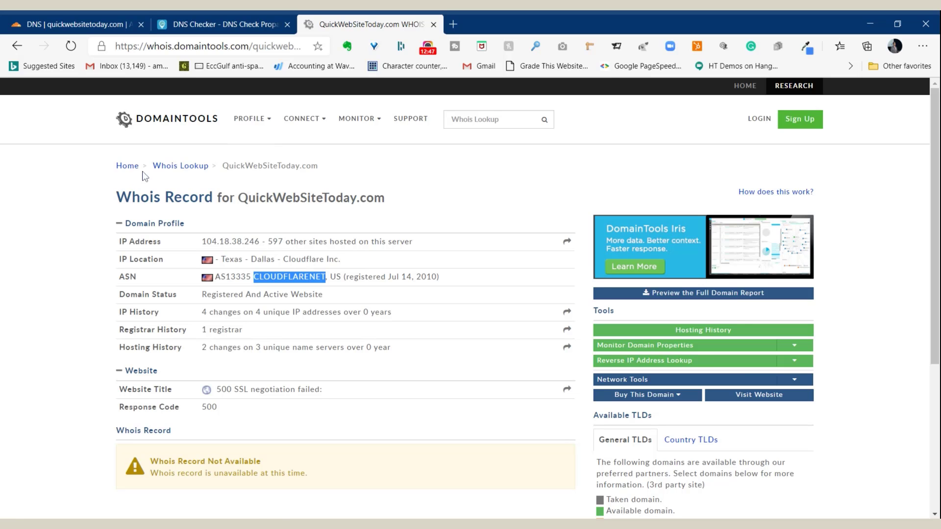
pyautogui.click(72, 16)
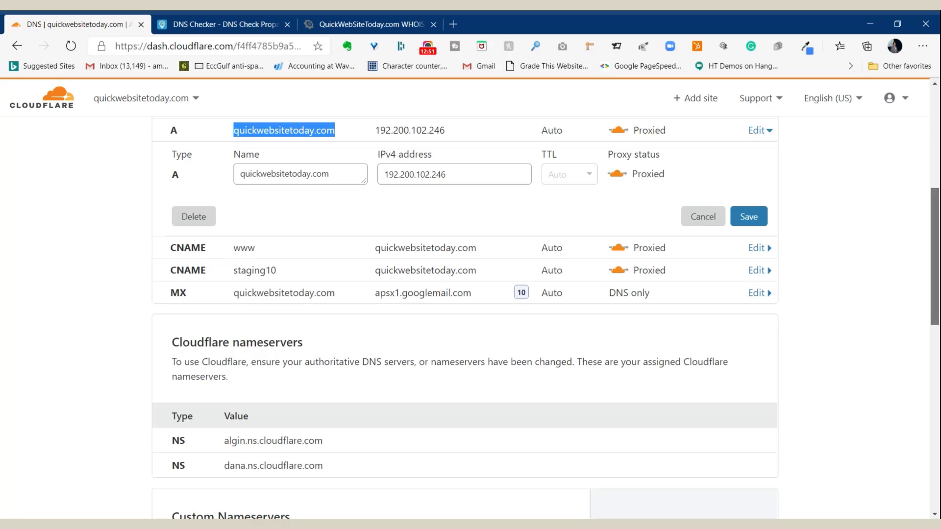
pyautogui.scroll(3, 935, 245)
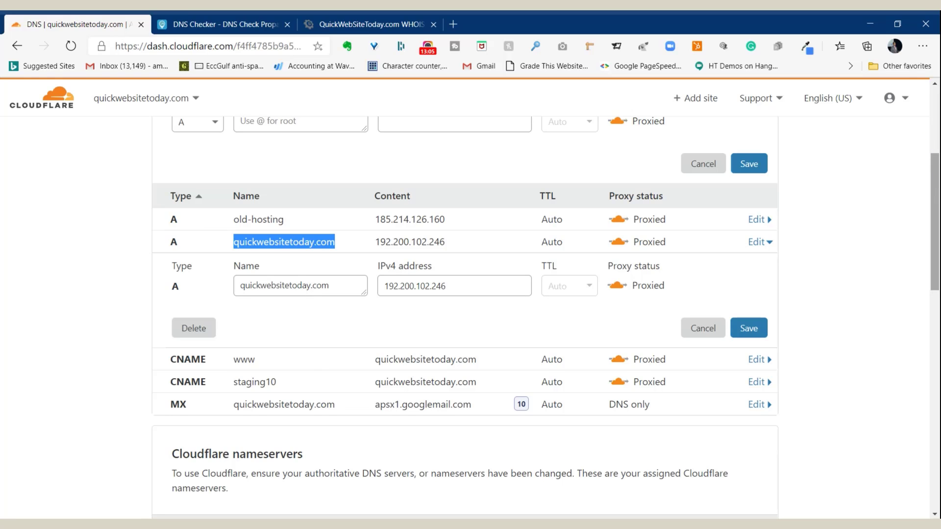
pyautogui.scroll(3, 936, 144)
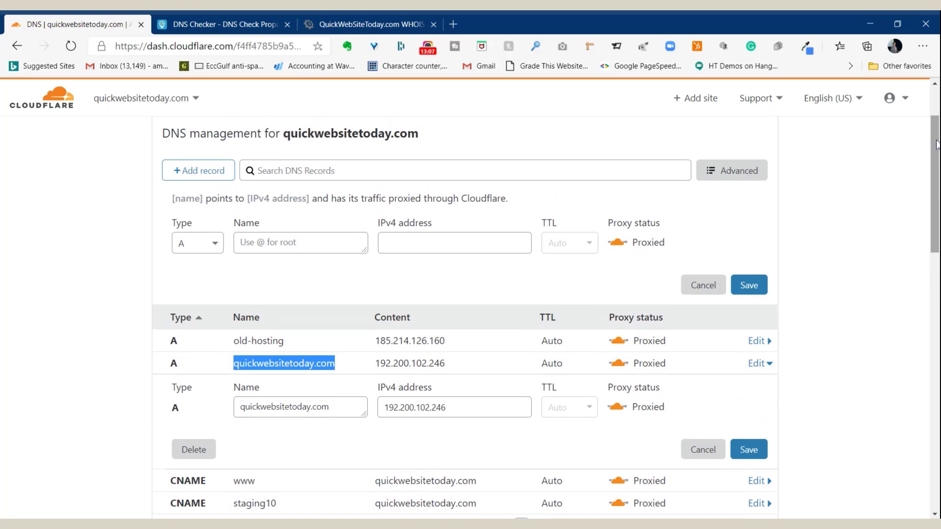
pyautogui.scroll(2, 936, 143)
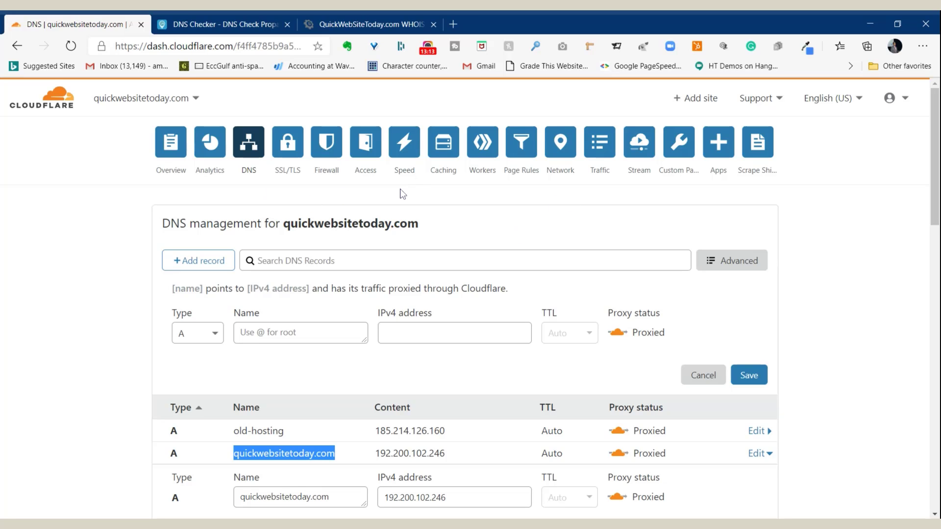
# - Visit the Speed section, then Caching, then go back to the Speed overview
pyautogui.click(404, 142)
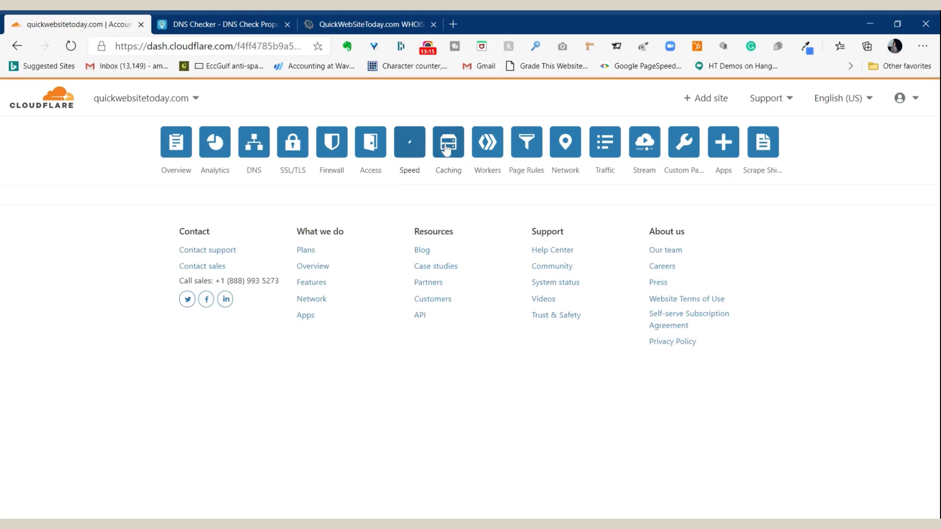
pyautogui.click(445, 150)
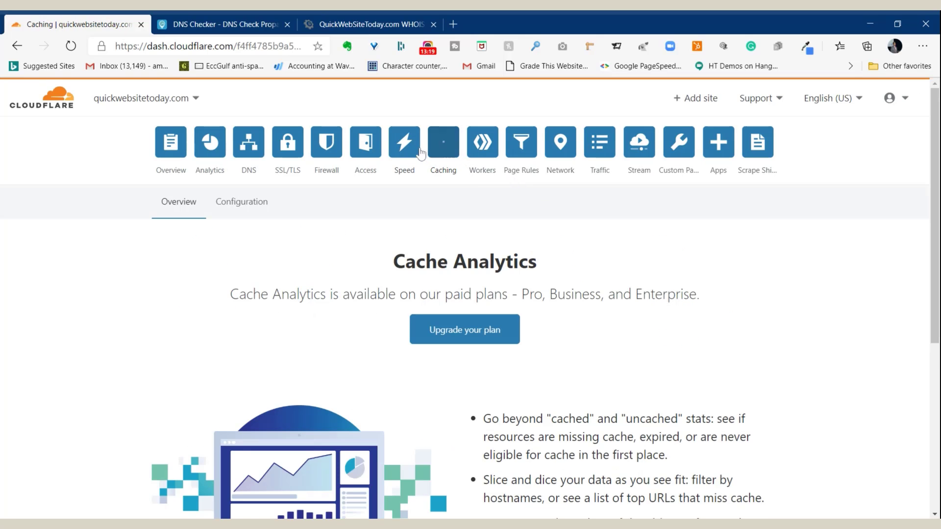
pyautogui.click(418, 151)
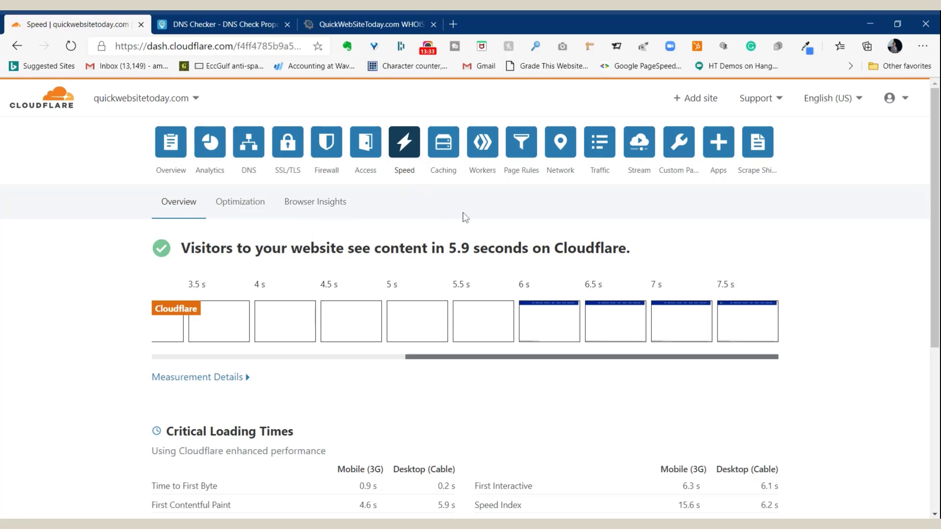
pyautogui.click(254, 149)
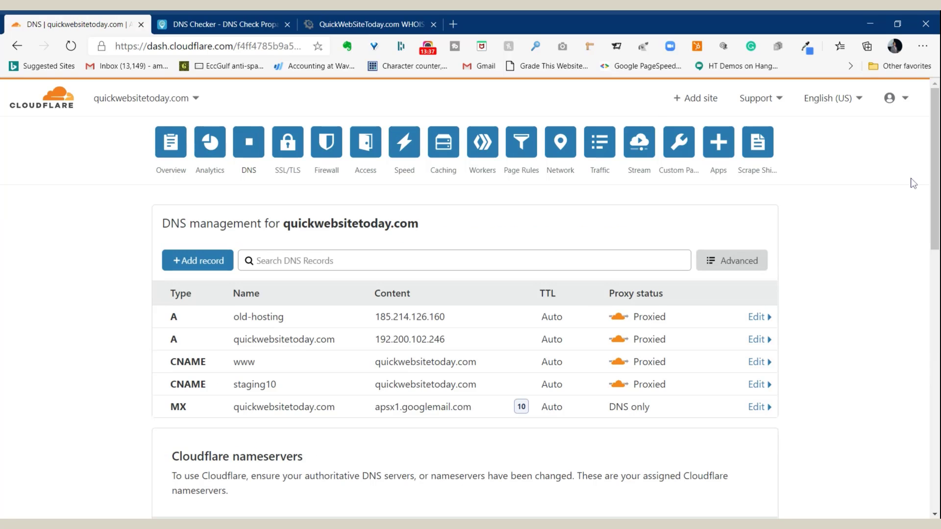
pyautogui.scroll(-3, 464, 318)
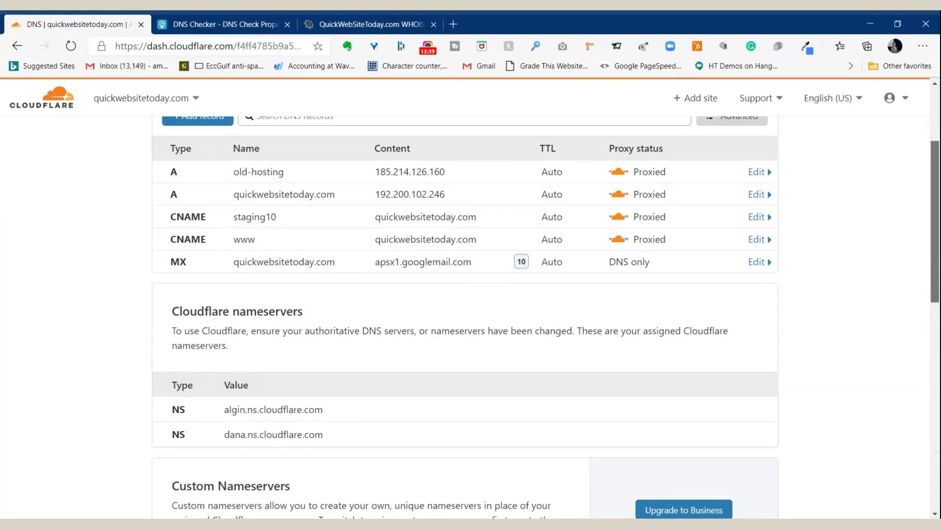
pyautogui.scroll(1, 465, 318)
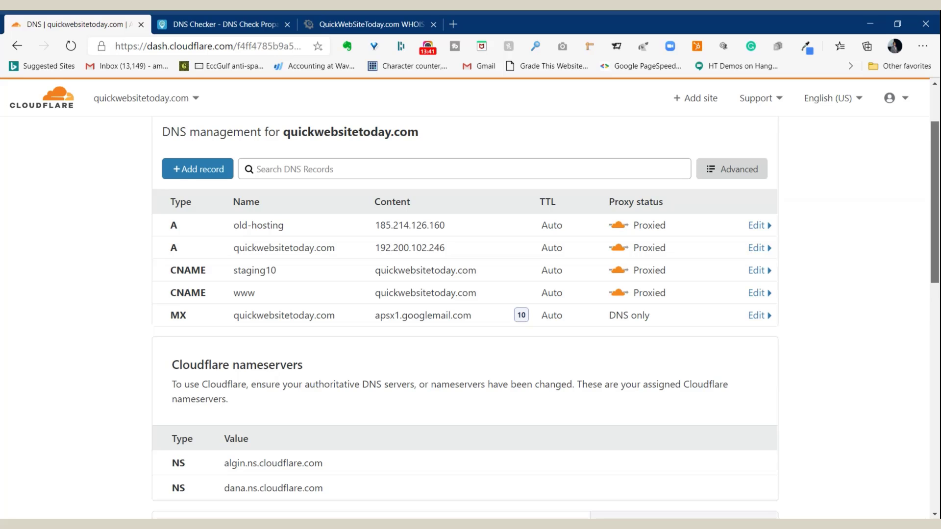
pyautogui.scroll(-6, 299, 198)
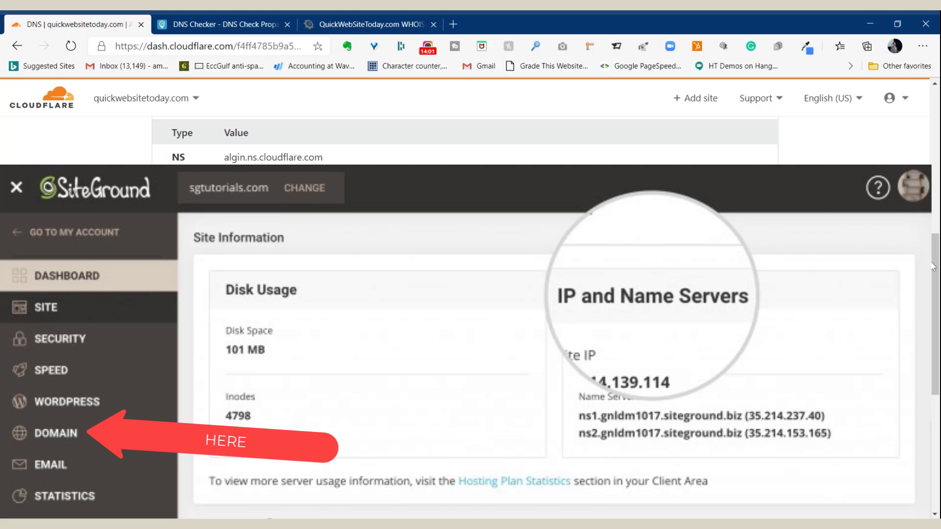
pyautogui.moveTo(936, 270); pyautogui.dragTo(936, 149)
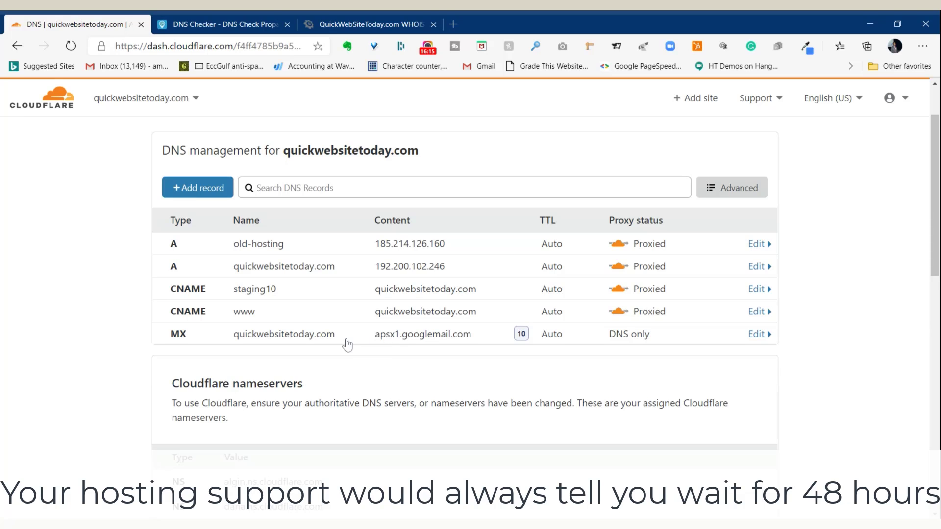
# - Start a new MX record with aspax22.googlemail.com as its mail server, clearing it from the Name field
pyautogui.click(202, 188)
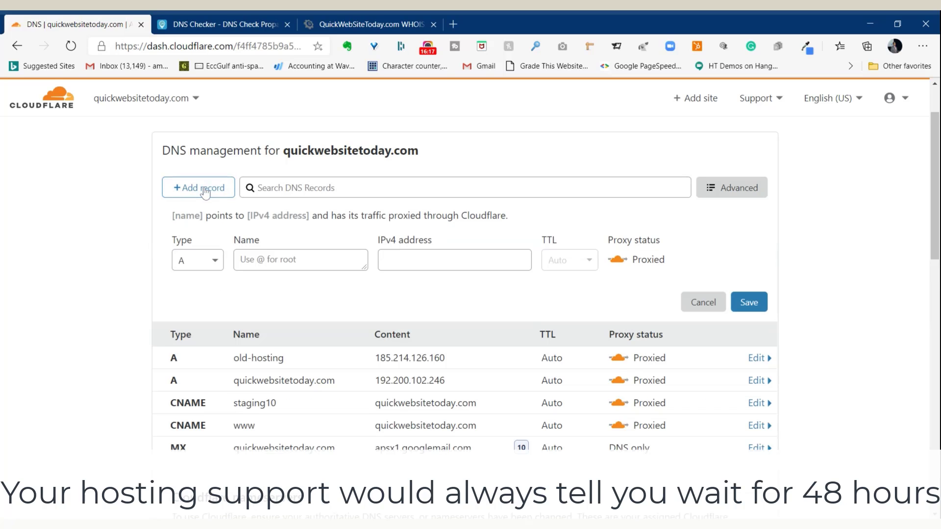
pyautogui.click(213, 260)
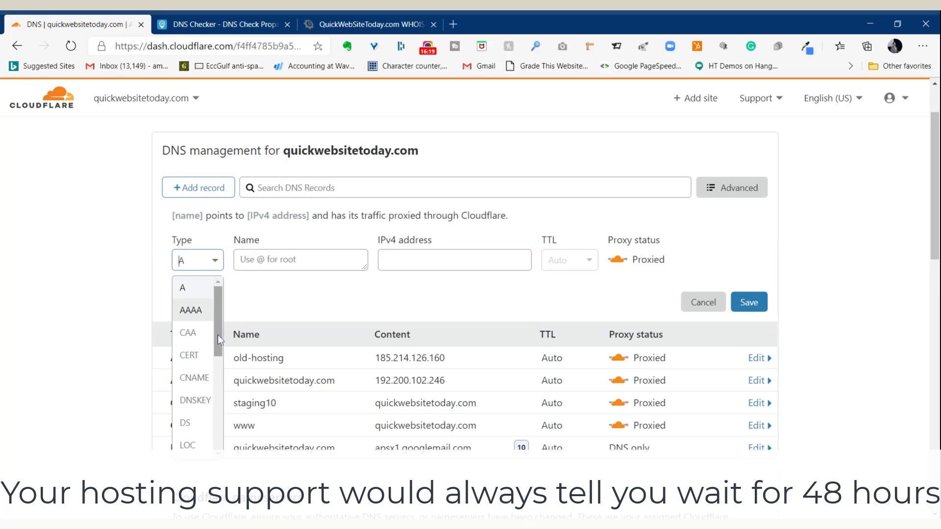
pyautogui.moveTo(218, 334); pyautogui.dragTo(220, 402)
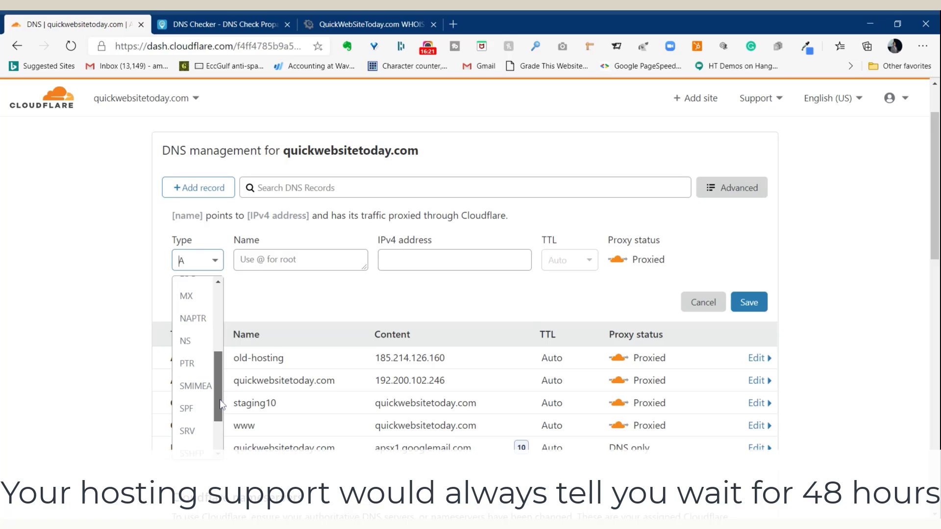
pyautogui.click(186, 296)
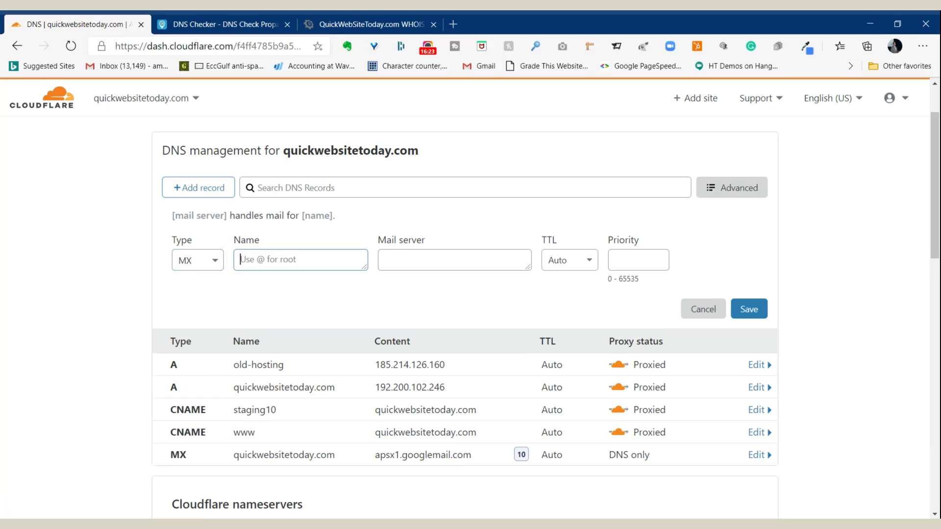
pyautogui.write('aspax')
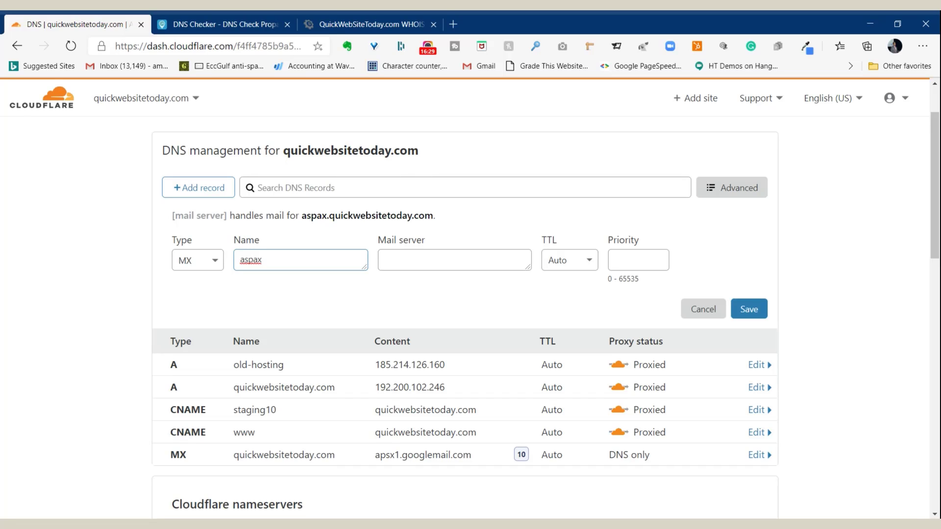
pyautogui.write('22.googl')
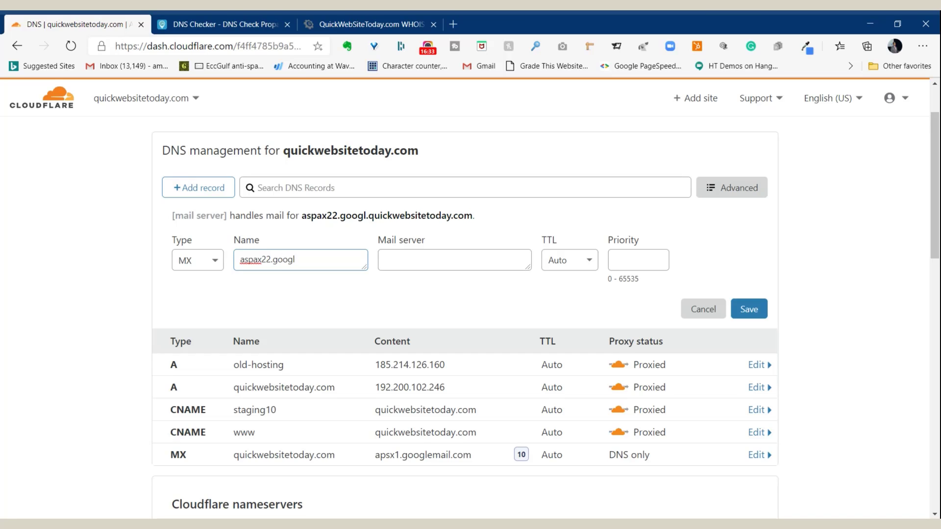
pyautogui.write('email.com')
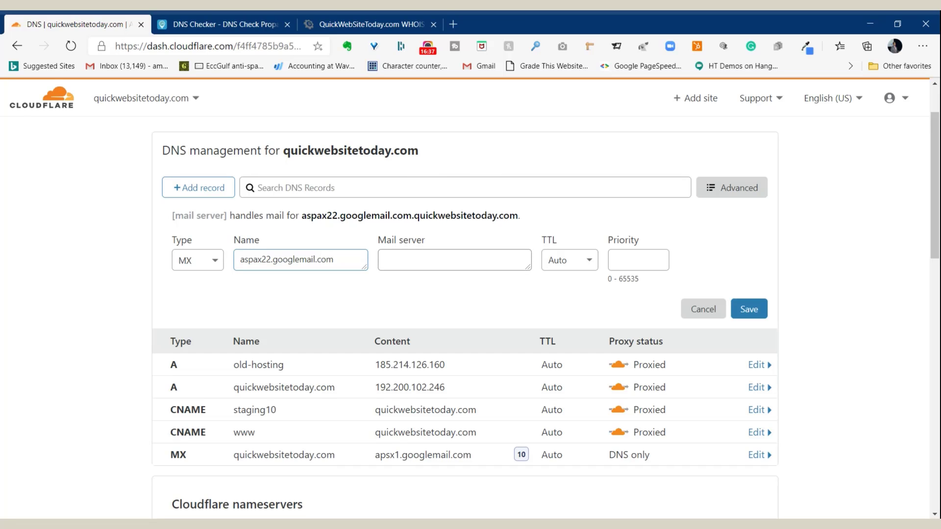
pyautogui.click(385, 260)
pyautogui.hotkey('shift', 'Tab')
pyautogui.hotkey('ctrl', 'c')
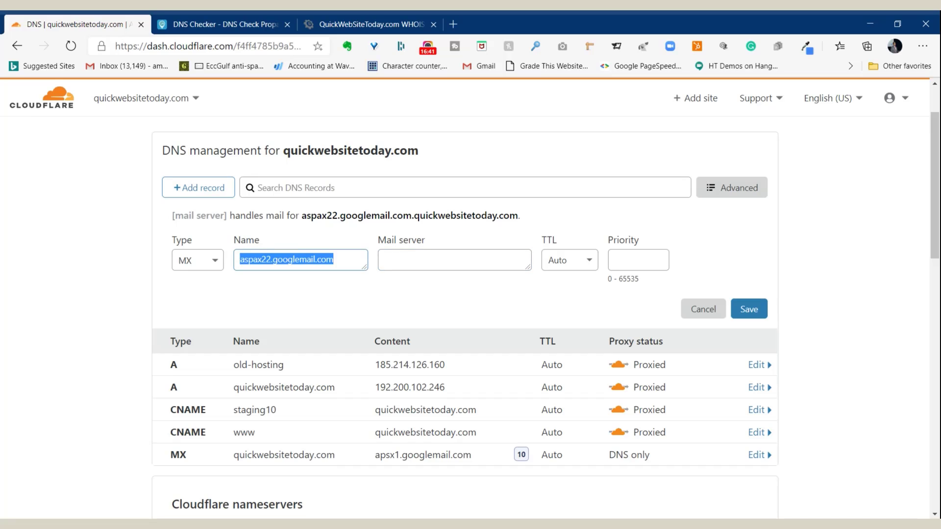
pyautogui.press('BackSpace')
pyautogui.press('Tab')
pyautogui.hotkey('ctrl', 'v')
# - Set the record name to @ and priority 1, then save the MX record
pyautogui.hotkey('shift', 'Tab')
pyautogui.write('@')
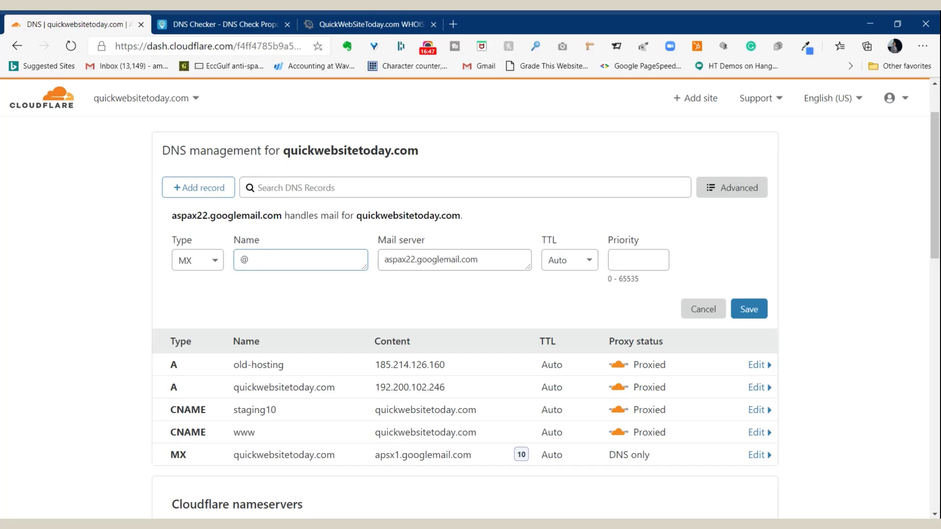
pyautogui.click(629, 260)
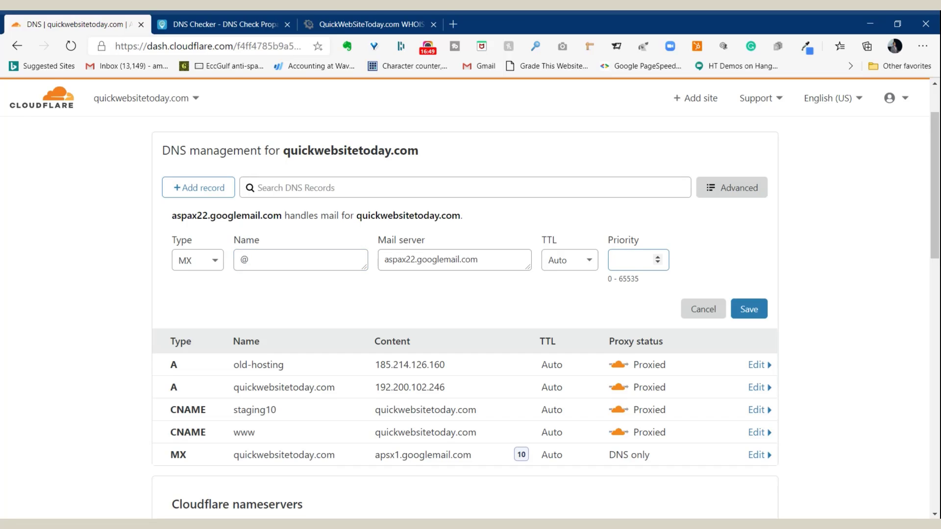
pyautogui.write('1')
pyautogui.click(761, 311)
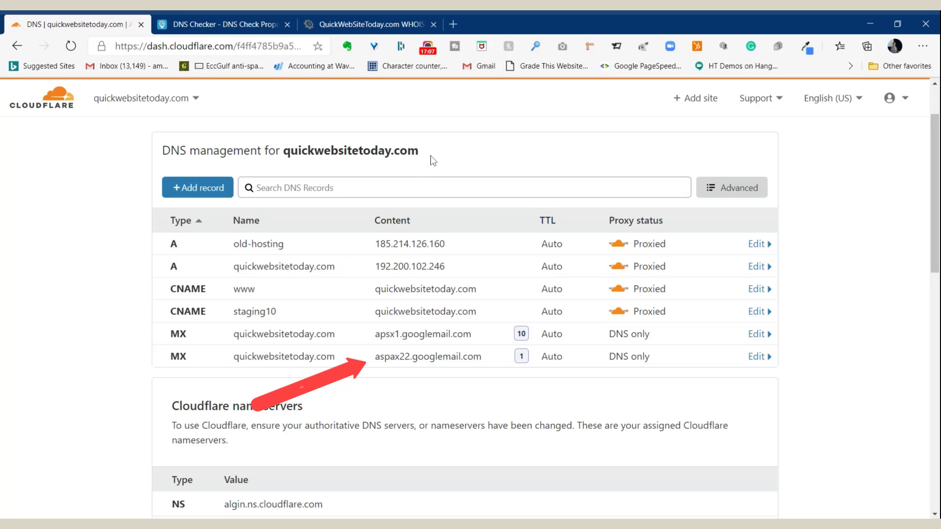
# - Select quickwebsitetoday.com in the DNS heading and switch to the DNS Checker page
pyautogui.moveTo(419, 152); pyautogui.dragTo(283, 152)
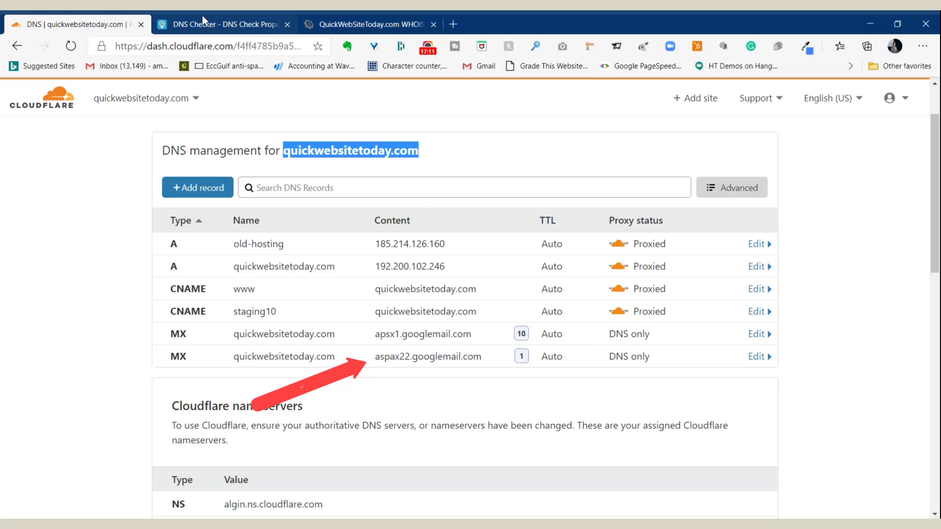
pyautogui.hotkey('ctrl', 'Tab')
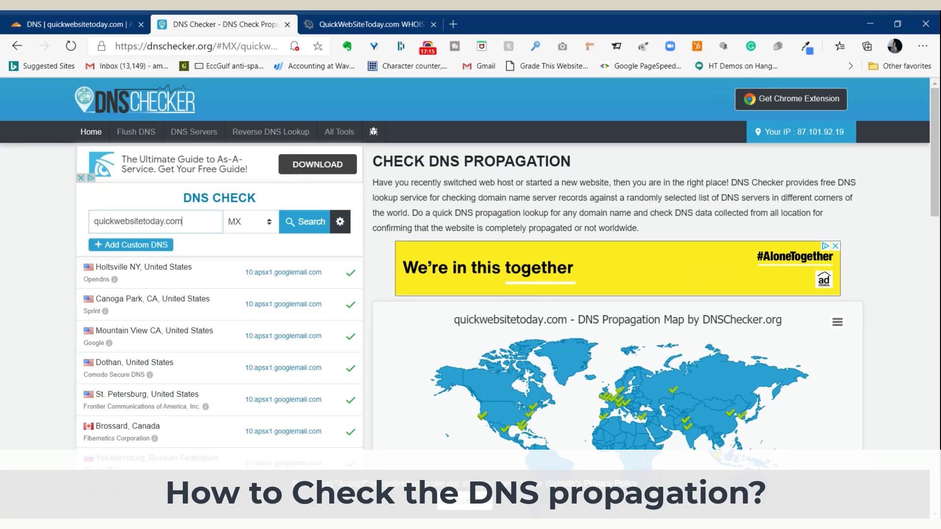
# - Rerun the MX lookup for quickwebsitetoday.com and scroll through the refreshed worldwide results
pyautogui.tripleClick(182, 221)
pyautogui.click(183, 221)
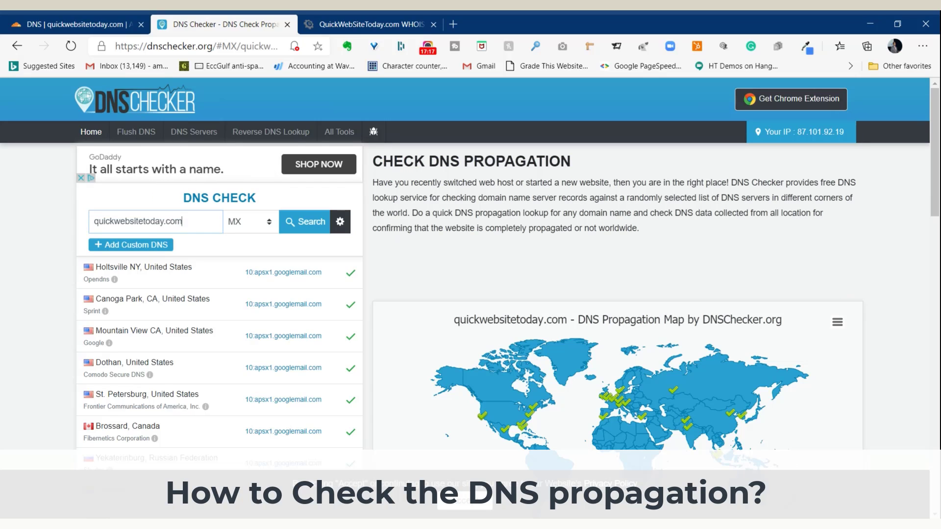
pyautogui.click(304, 226)
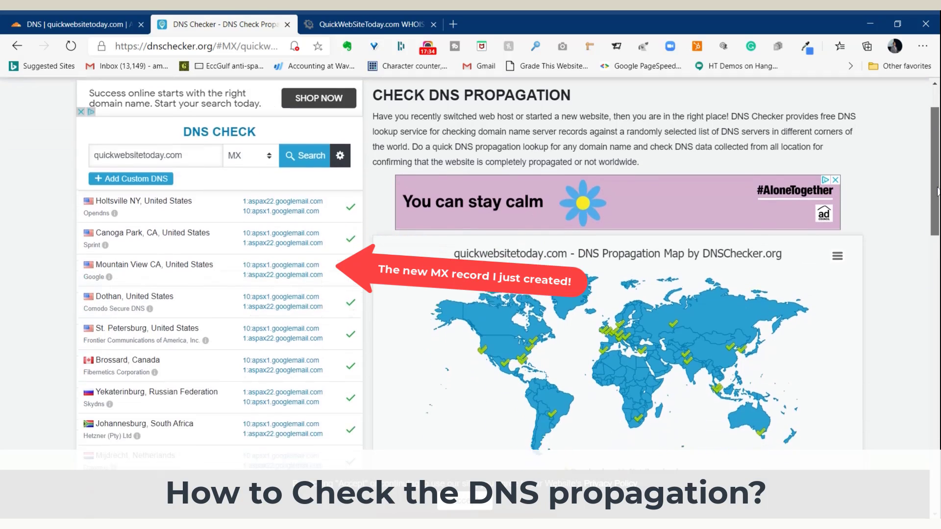
pyautogui.moveTo(935, 169); pyautogui.dragTo(937, 408)
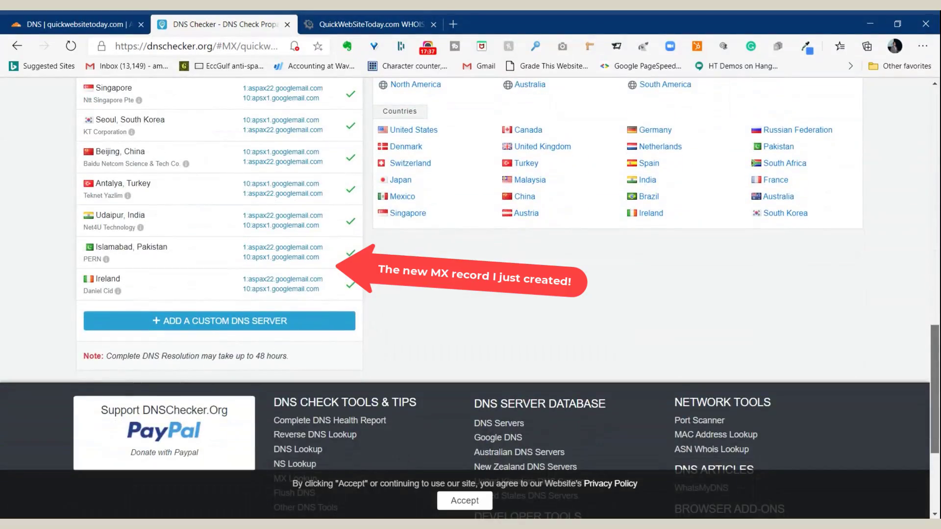
pyautogui.scroll(20, 470, 298)
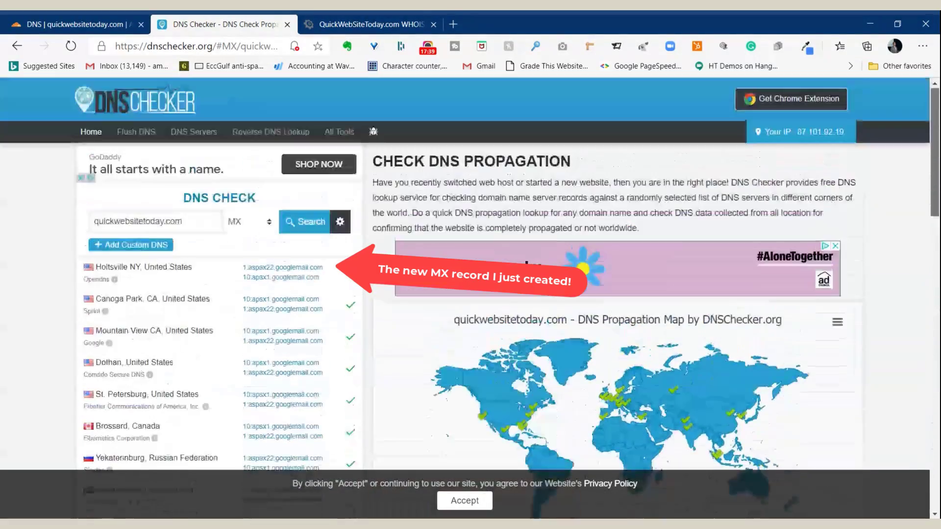
# - Return to the Cloudflare DNS records listing apsx1 at priority 10 and aspax22 at priority 1
pyautogui.click(64, 24)
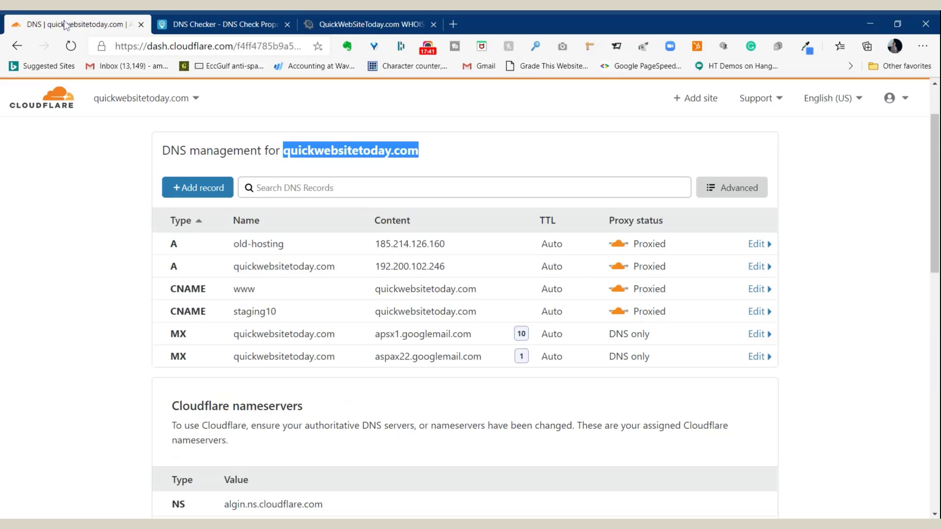